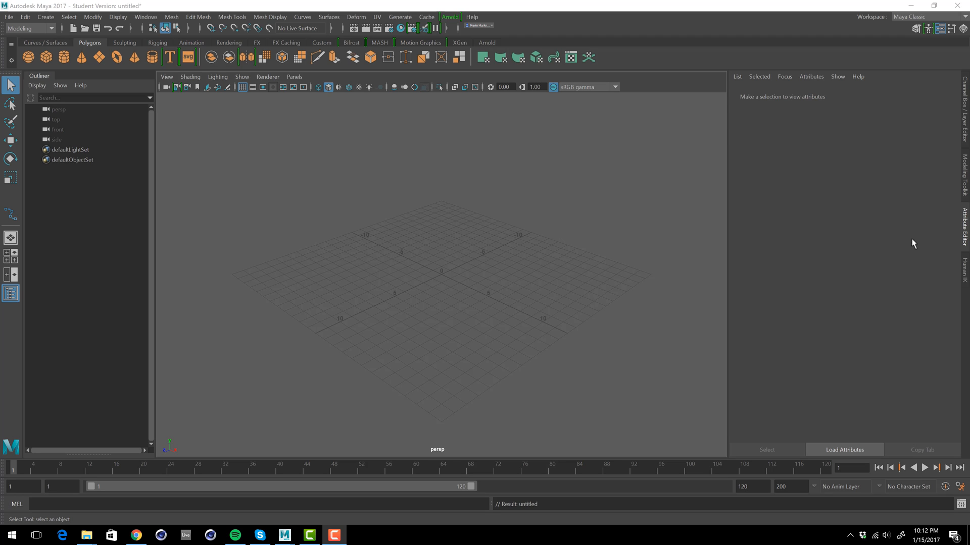
# Toggle the Attribute Editor off and on, view the Channel Box, and return to the Attribute Editor
pyautogui.click(965, 244)
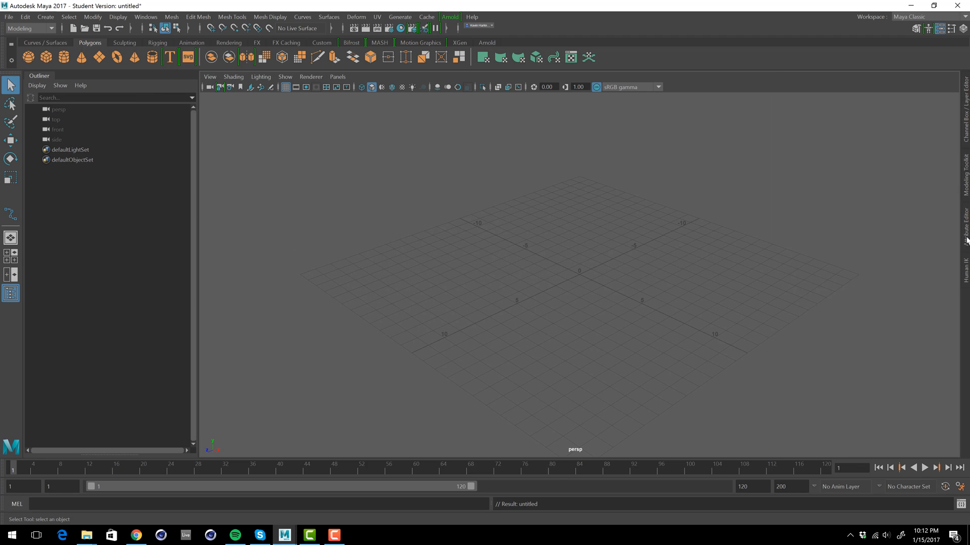
pyautogui.click(965, 235)
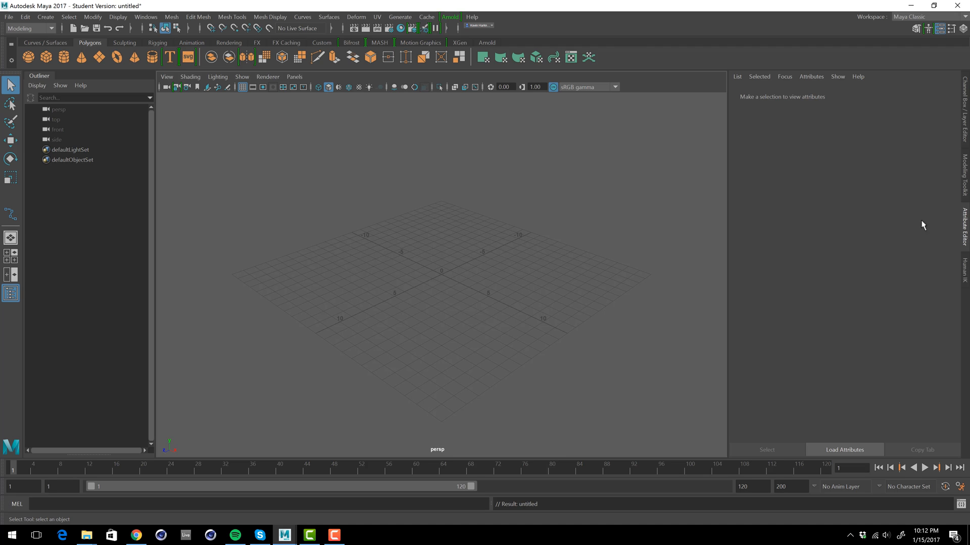
pyautogui.click(965, 110)
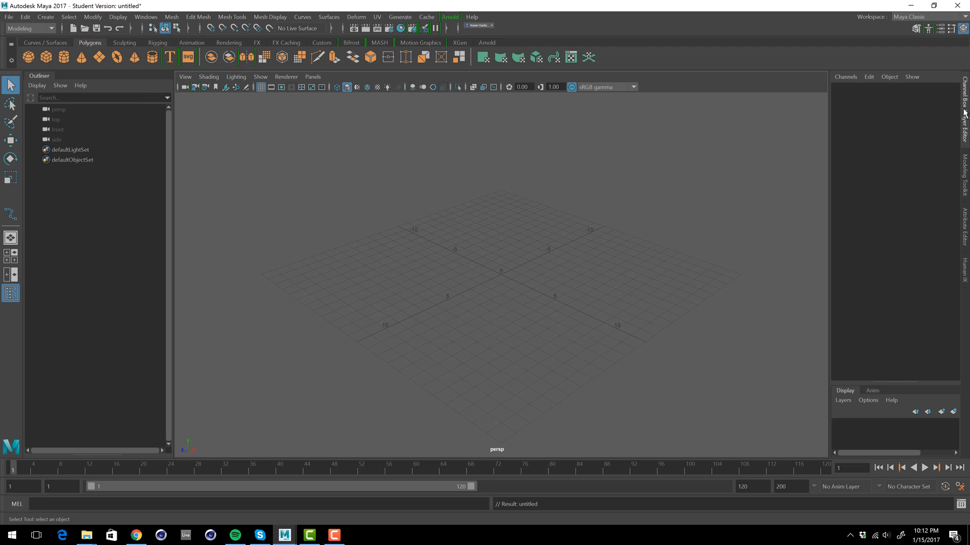
pyautogui.click(963, 227)
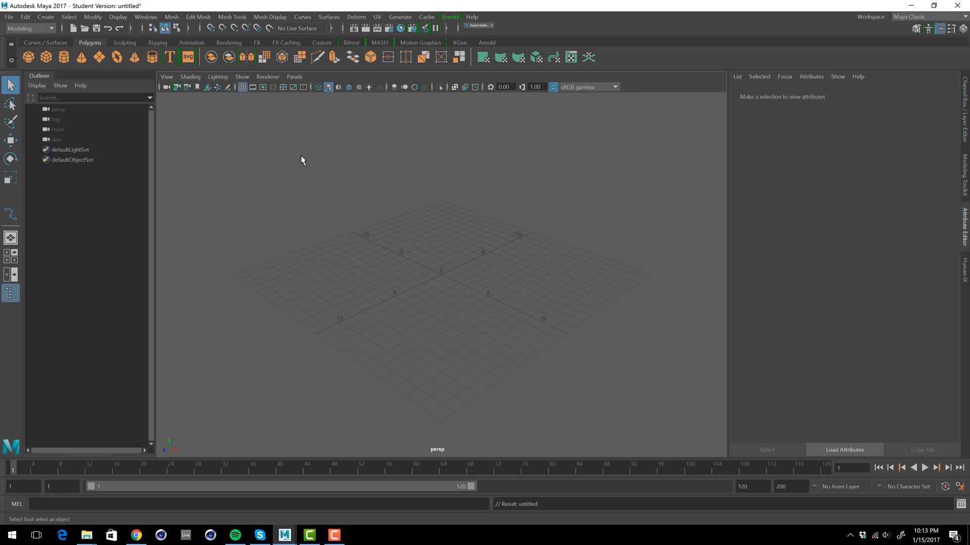
# Create a polygon sphere at the centre of the grid with the default settings
pyautogui.click(26, 58)
pyautogui.keyDown('alt'); pyautogui.moveTo(446, 290); pyautogui.dragTo(485, 291, button='right'); pyautogui.keyUp('alt')
pyautogui.keyDown('alt'); pyautogui.moveTo(396, 283); pyautogui.dragTo(488, 285, button='right'); pyautogui.keyUp('alt')
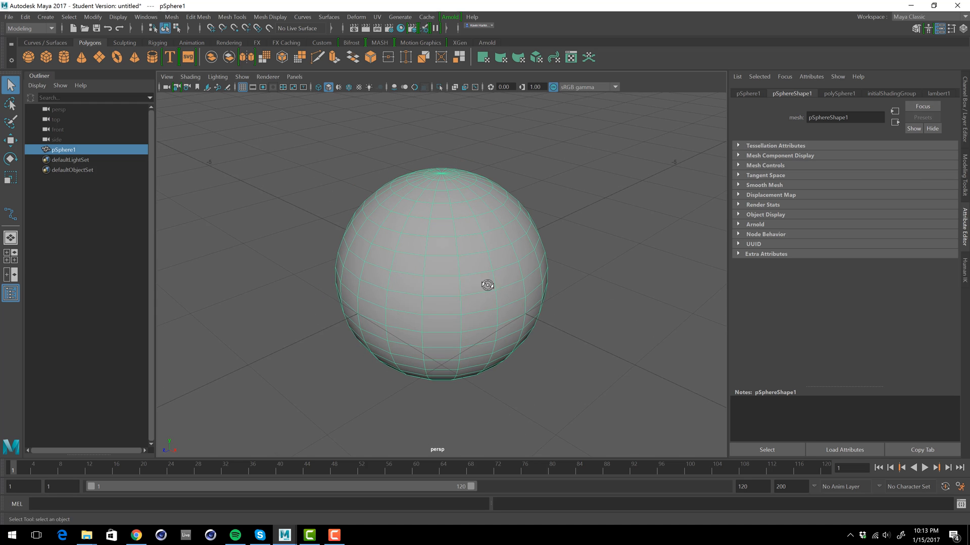
pyautogui.keyDown('alt'); pyautogui.moveTo(487, 285); pyautogui.dragTo(493, 278); pyautogui.keyUp('alt')
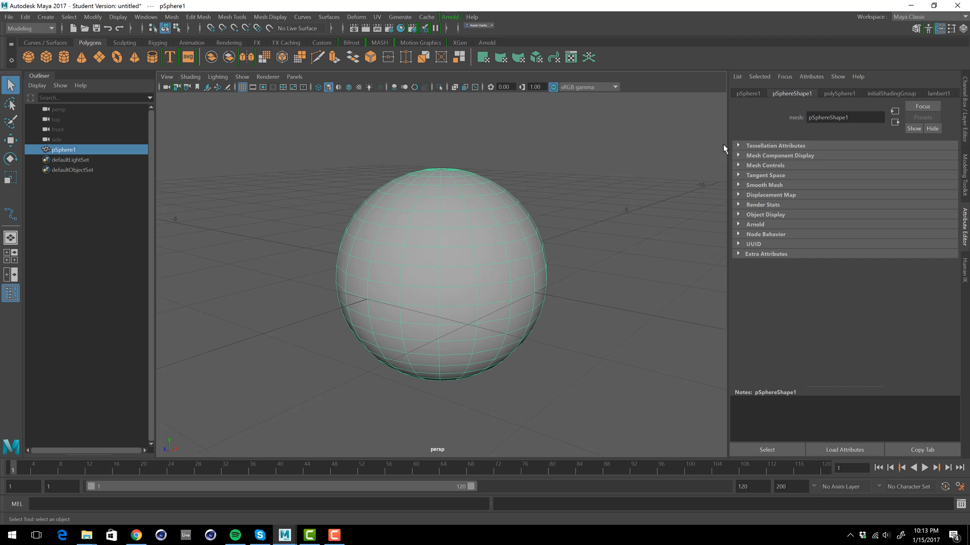
# Look through the sphere's transform, shape, polySphere1 and initialShadingGroup attributes, ending on the pSphere1 transform node
pyautogui.click(744, 94)
pyautogui.click(797, 95)
pyautogui.click(885, 94)
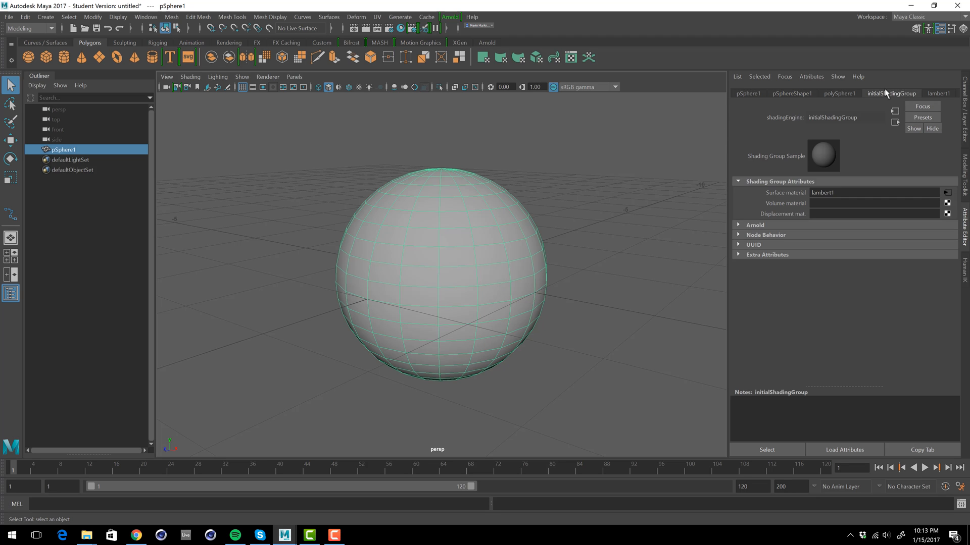
pyautogui.click(841, 94)
pyautogui.click(786, 95)
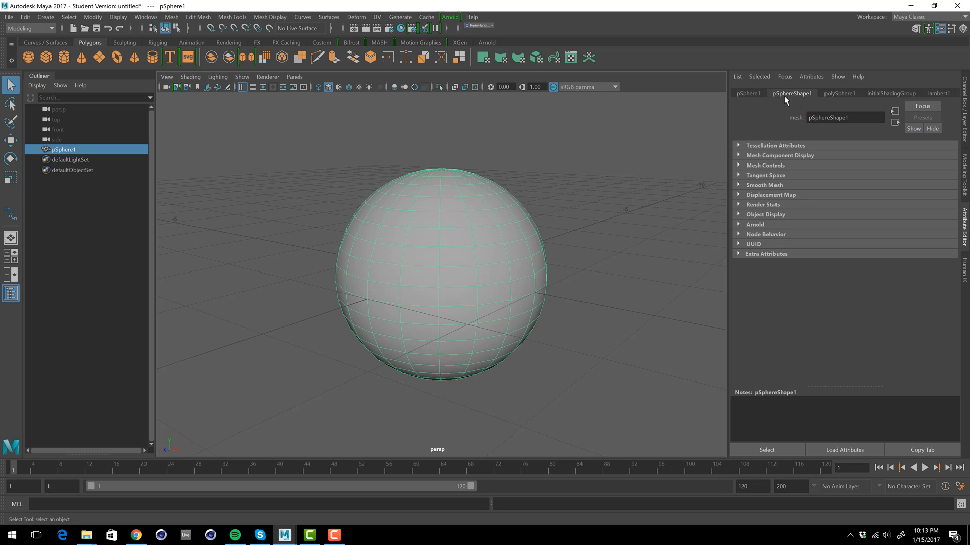
pyautogui.click(757, 94)
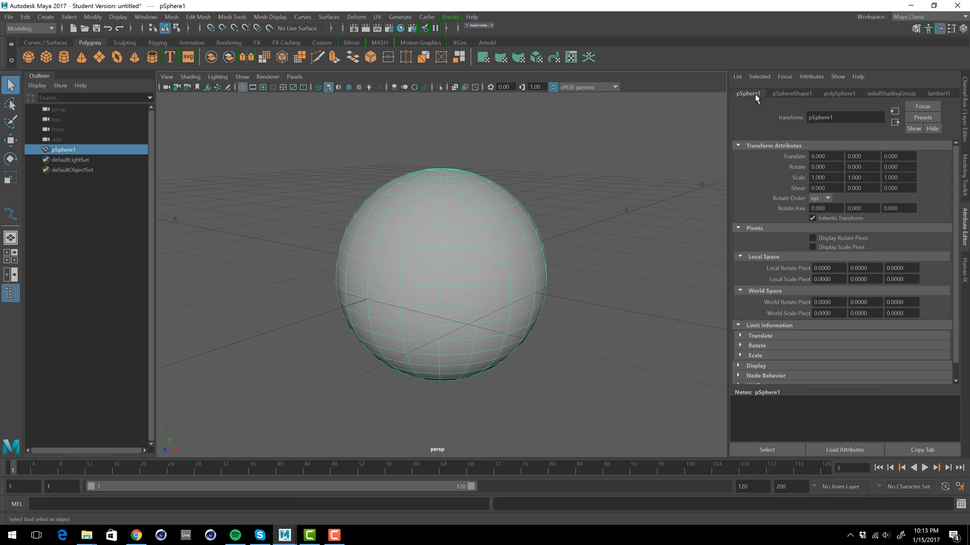
pyautogui.keyDown('alt'); pyautogui.moveTo(602, 188); pyautogui.dragTo(576, 204); pyautogui.keyUp('alt')
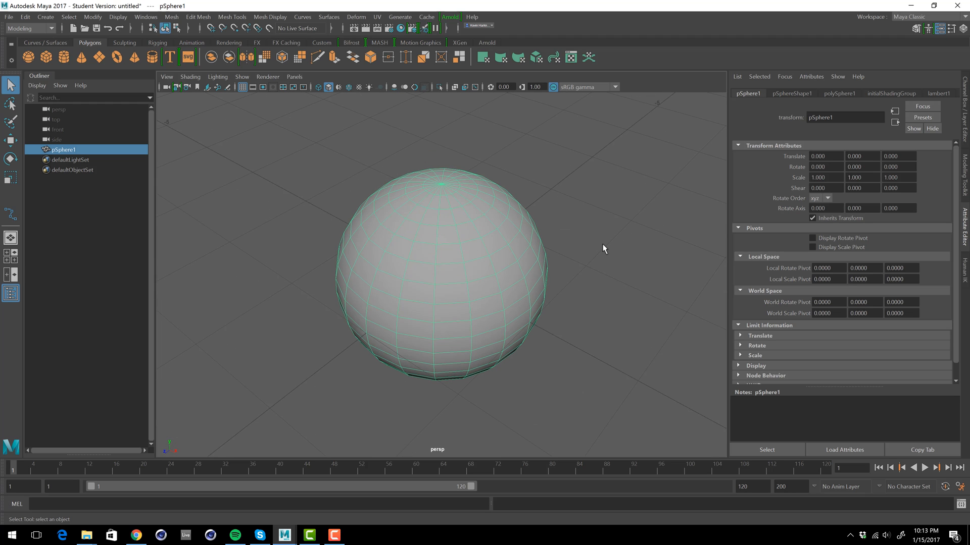
pyautogui.keyDown('alt'); pyautogui.moveTo(553, 275); pyautogui.dragTo(526, 266); pyautogui.keyUp('alt')
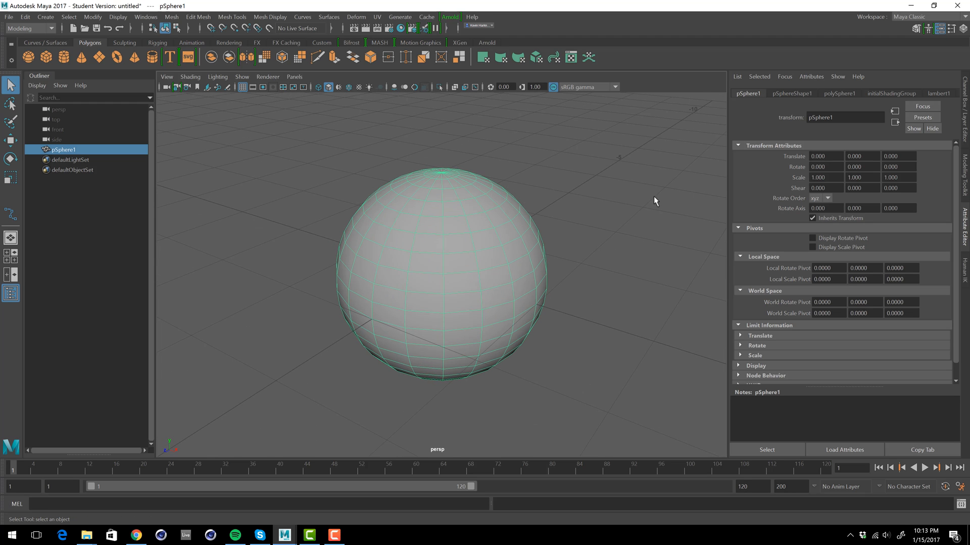
# Show the sphere in the Channel Box and highlight its Translate X, Y and Z channels in turn
pyautogui.click(964, 114)
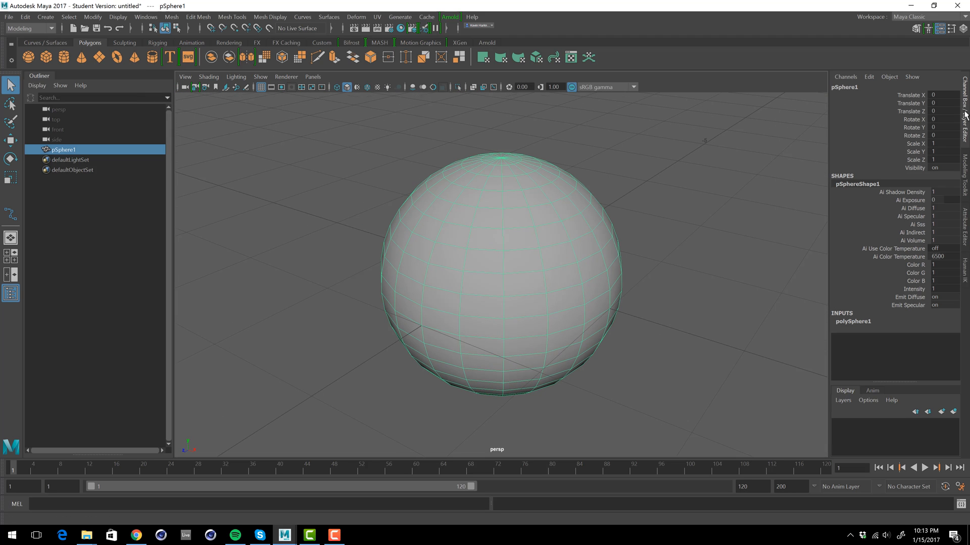
pyautogui.click(917, 94)
pyautogui.click(916, 104)
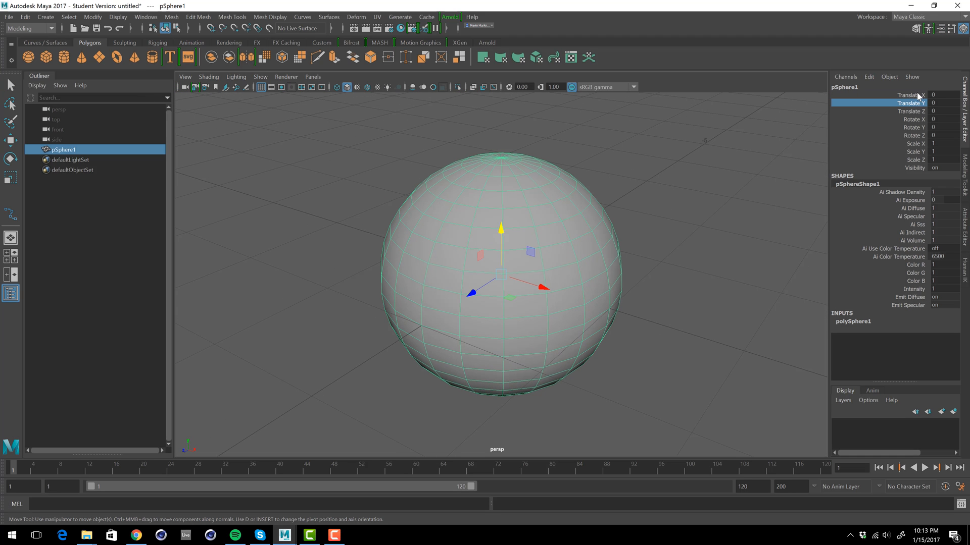
pyautogui.click(918, 95)
pyautogui.click(917, 103)
pyautogui.click(918, 112)
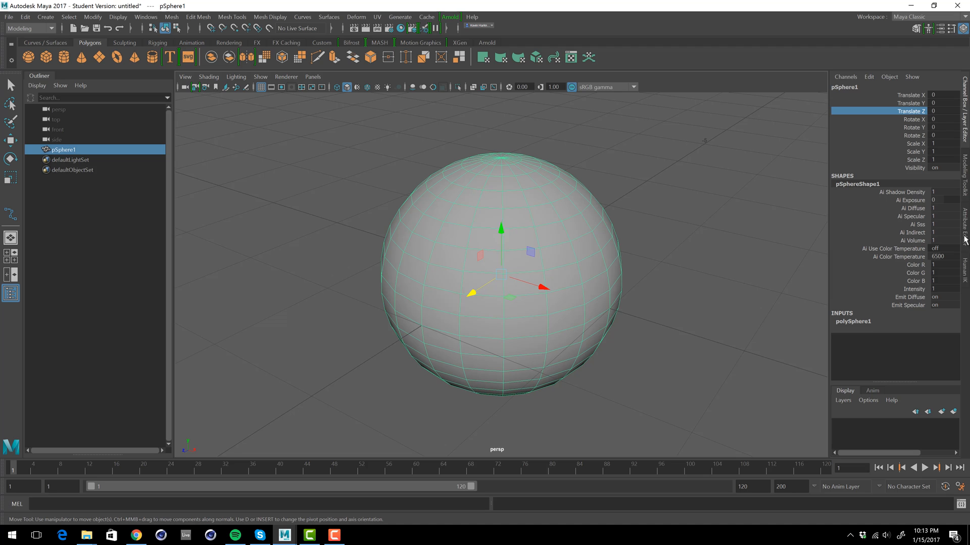
# Set the sphere's X rotation to 90 in its transform attributes
pyautogui.click(962, 212)
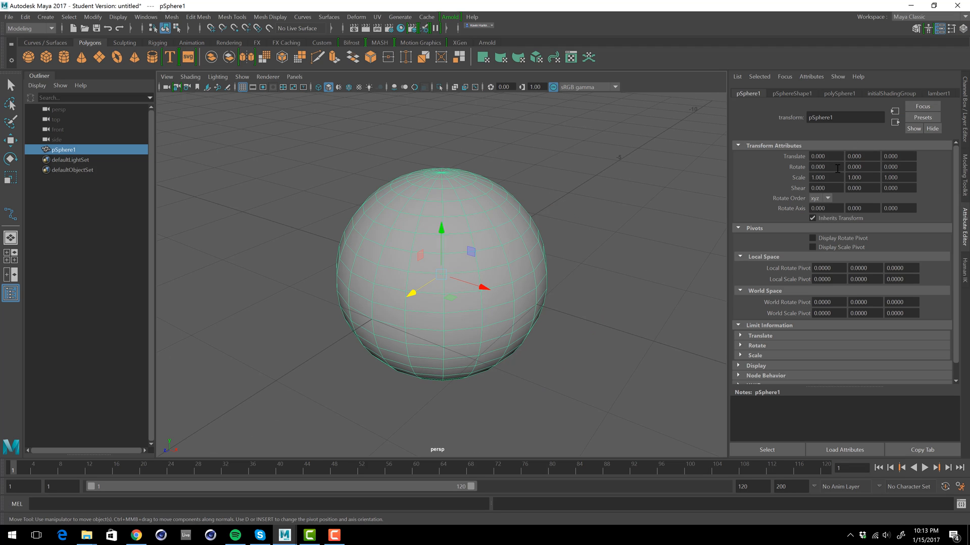
pyautogui.moveTo(837, 169); pyautogui.dragTo(798, 168)
pyautogui.write('90')
pyautogui.press('Return')
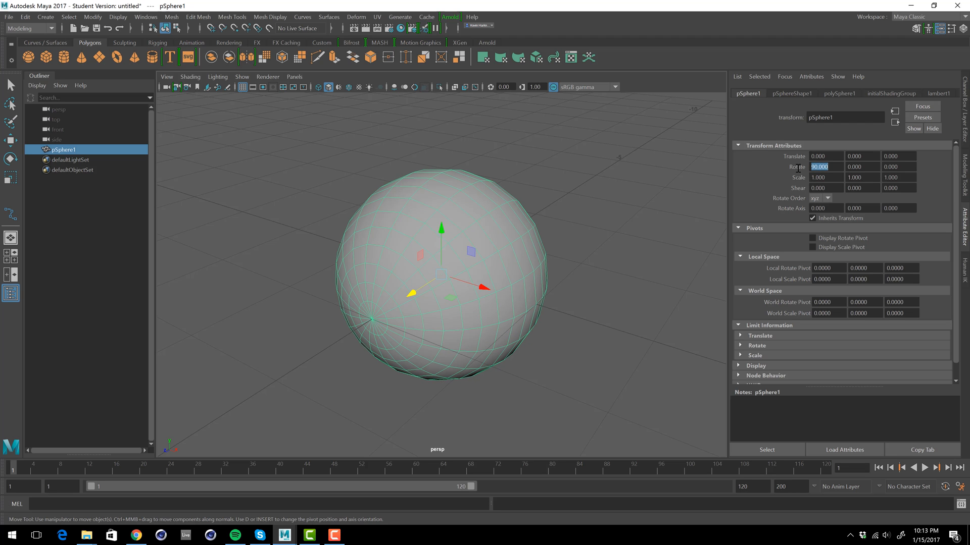
# Set the sphere's Rotate X to 0 and Rotate Y to 90 in the Channel Box
pyautogui.click(963, 122)
pyautogui.click(920, 119)
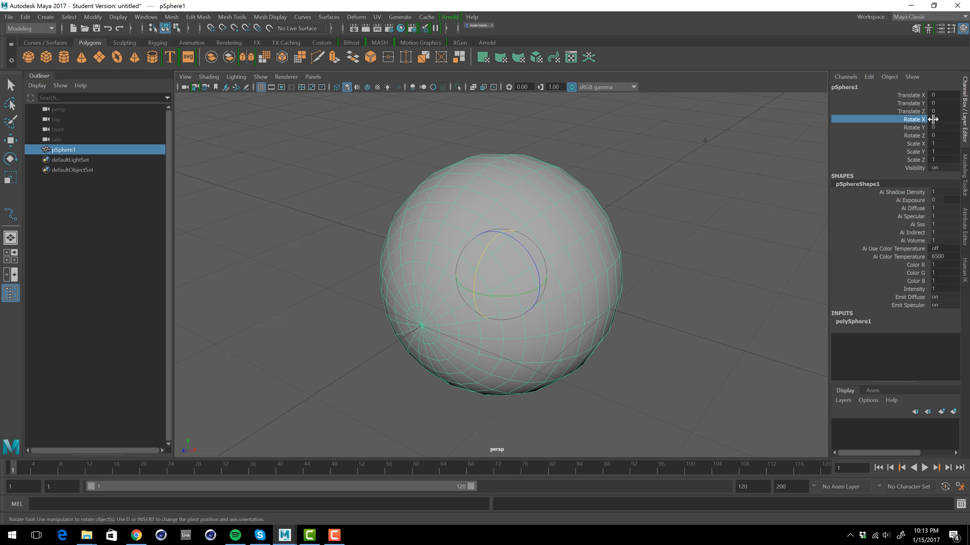
pyautogui.click(937, 119)
pyautogui.write('0')
pyautogui.press('Tab')
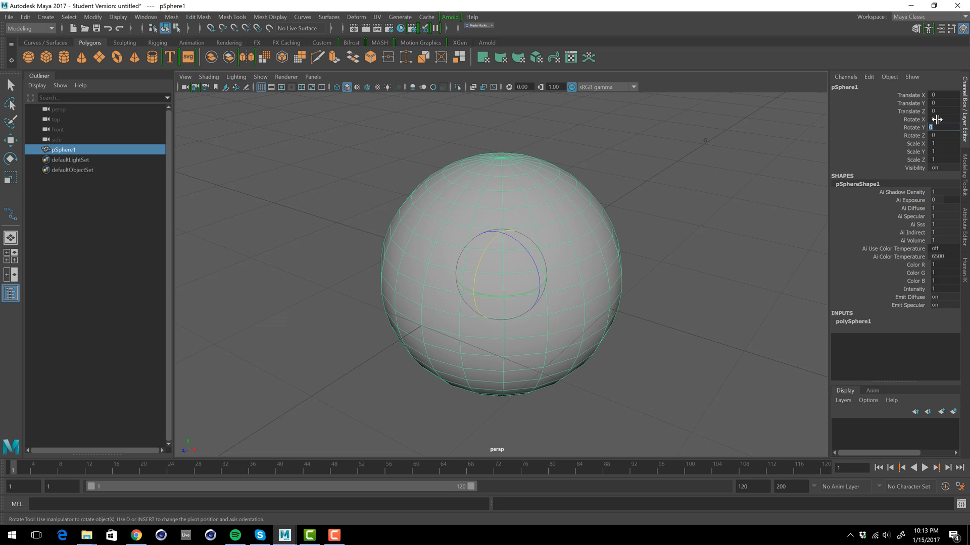
pyautogui.write('90')
pyautogui.press('Return')
pyautogui.keyDown('alt'); pyautogui.moveTo(769, 167); pyautogui.dragTo(732, 151); pyautogui.keyUp('alt')
# Set the sphere's Rotate Y to 0 and Rotate Z to 90
pyautogui.click(943, 127)
pyautogui.write('0')
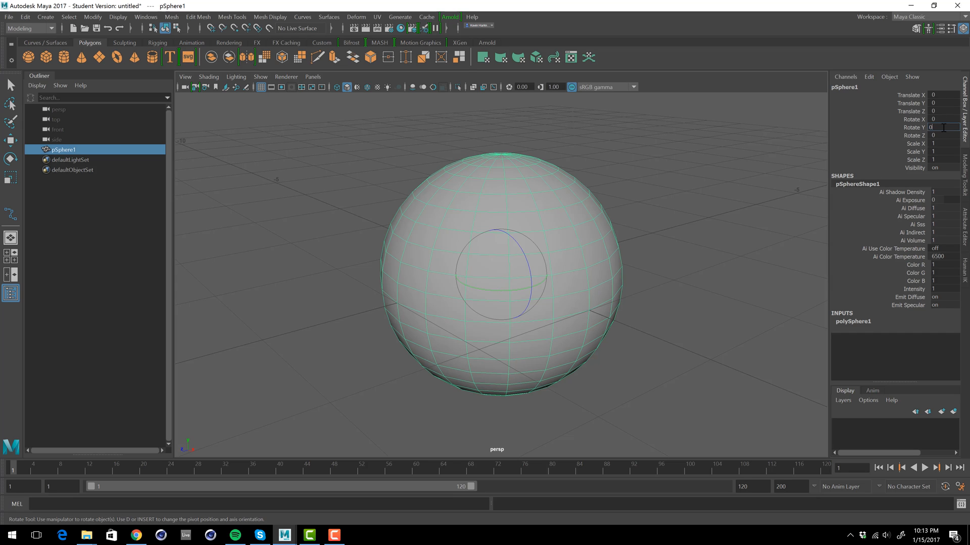
pyautogui.press('Tab')
pyautogui.write('90')
pyautogui.press('Return')
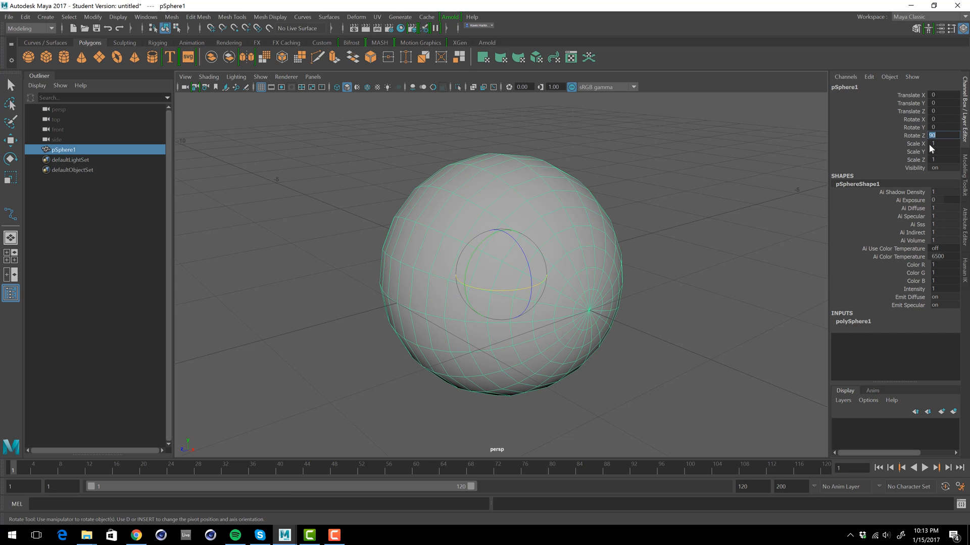
# Return to the sphere's transform attributes and view the available Rotate Order options, keeping xyz
pyautogui.click(965, 225)
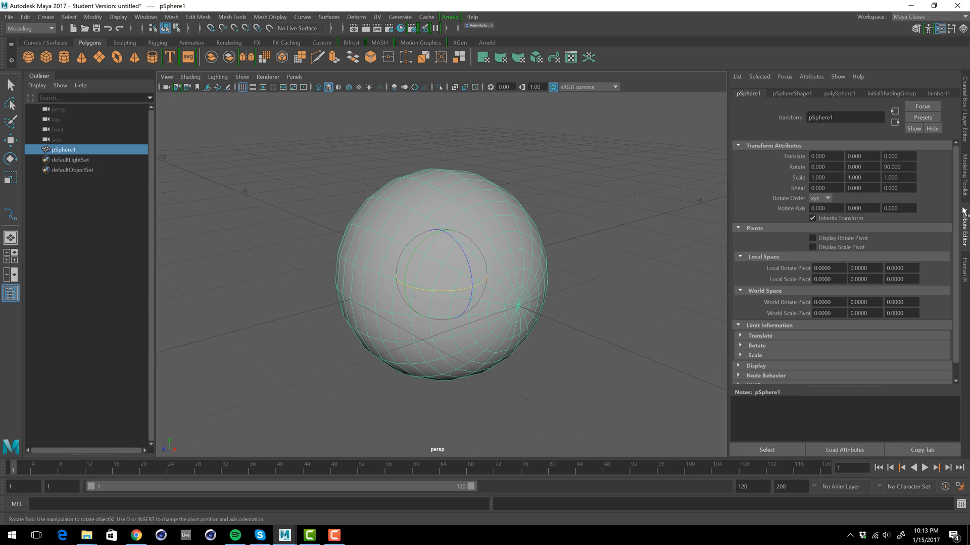
pyautogui.click(904, 168)
pyautogui.click(830, 198)
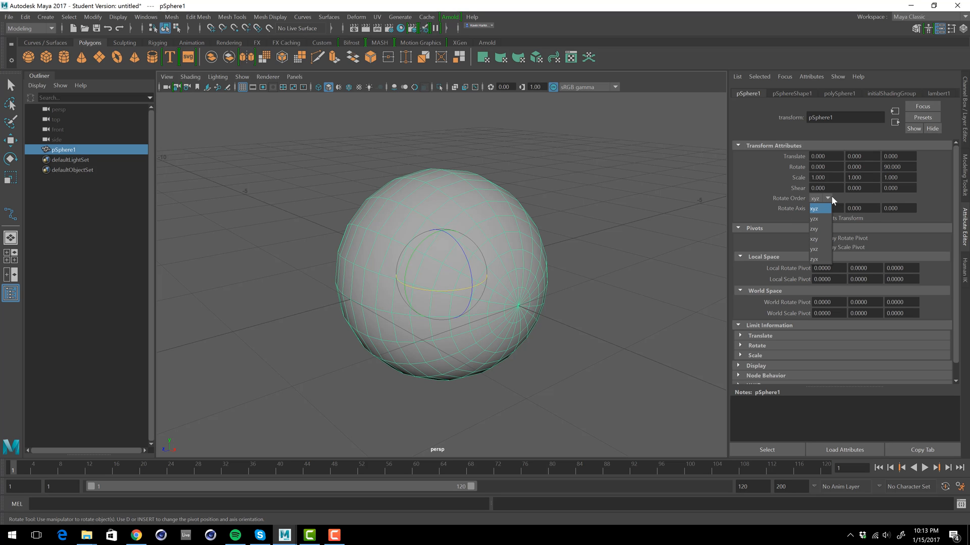
pyautogui.click(823, 198)
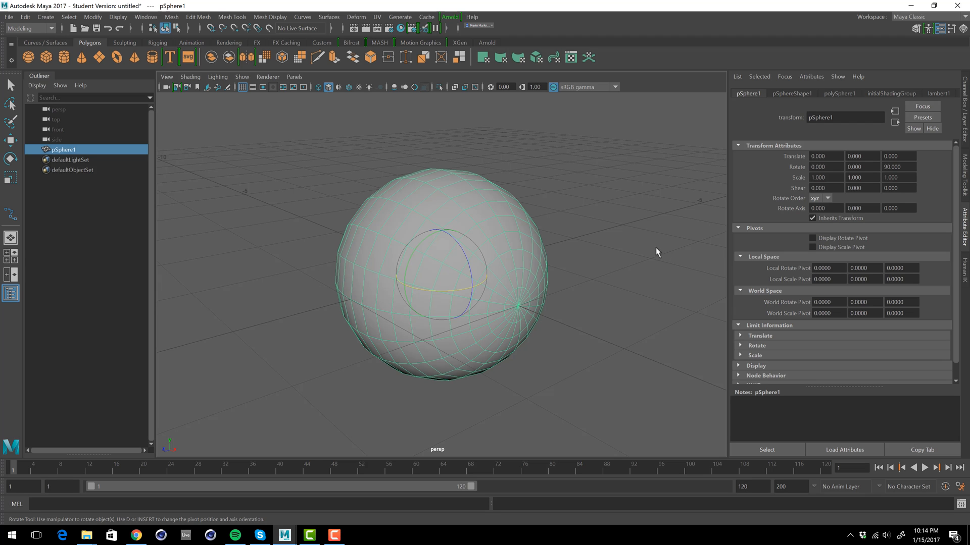
# Set the sphere's Local Rotate Pivot X to 1, try rotating the sphere around the shifted pivot, and undo the rotation
pyautogui.keyDown('alt'); pyautogui.moveTo(558, 264); pyautogui.dragTo(515, 279, button='right'); pyautogui.keyUp('alt')
pyautogui.keyDown('alt'); pyautogui.moveTo(514, 279); pyautogui.dragTo(554, 289); pyautogui.keyUp('alt')
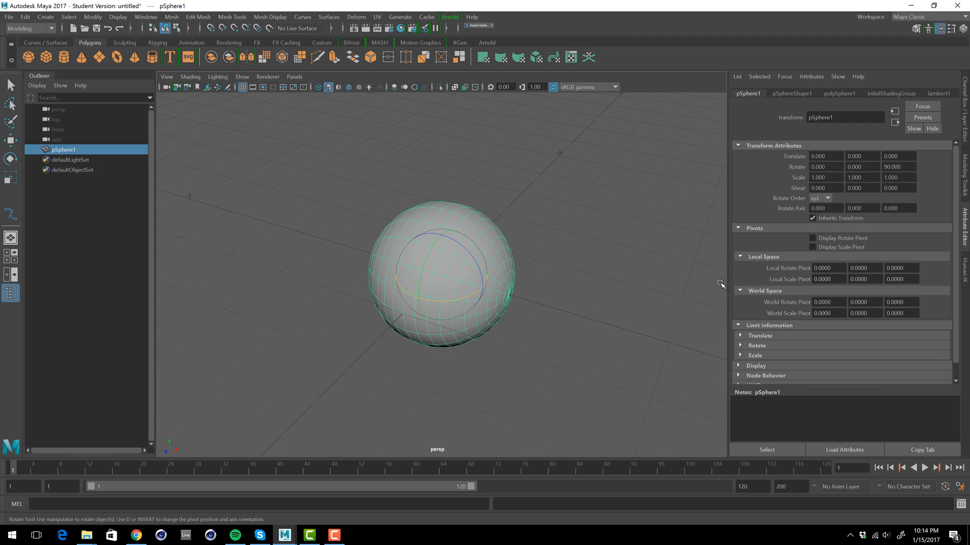
pyautogui.moveTo(835, 268); pyautogui.dragTo(792, 269)
pyautogui.write('1')
pyautogui.press('Return')
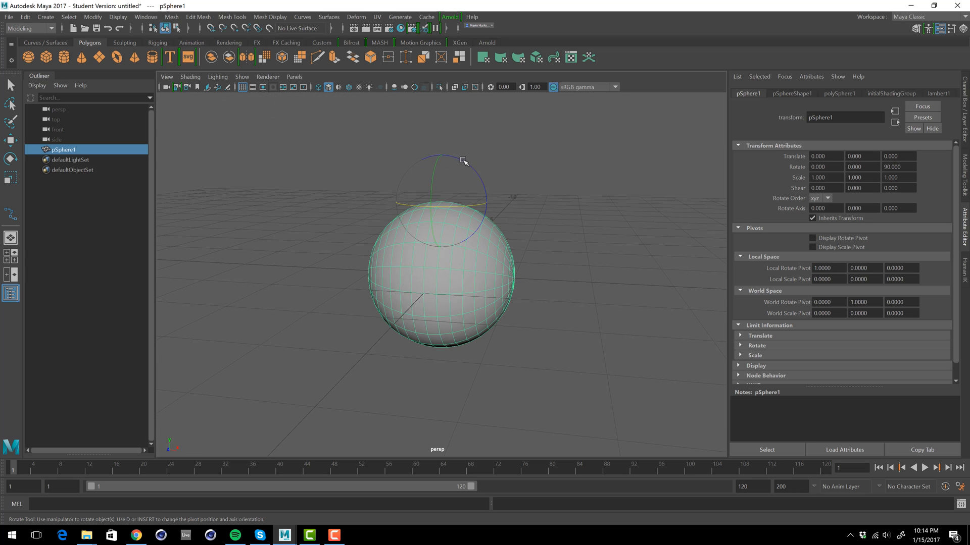
pyautogui.moveTo(465, 163); pyautogui.dragTo(503, 205)
pyautogui.hotkey('ctrl', 'z')
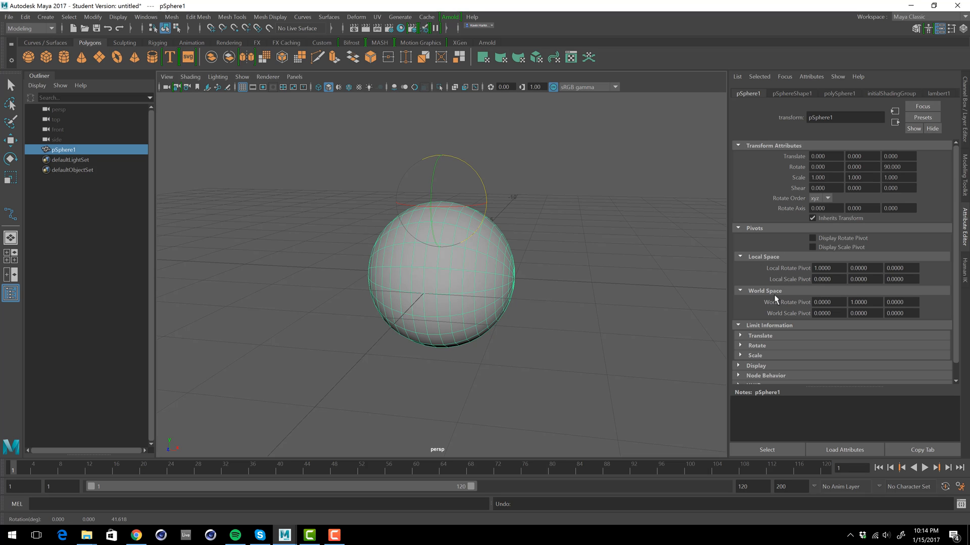
# Reset the sphere's Local Rotate Pivot X to 0
pyautogui.click(833, 270)
pyautogui.write('0')
pyautogui.press('Return')
pyautogui.keyDown('alt'); pyautogui.moveTo(591, 240); pyautogui.dragTo(572, 298); pyautogui.keyUp('alt')
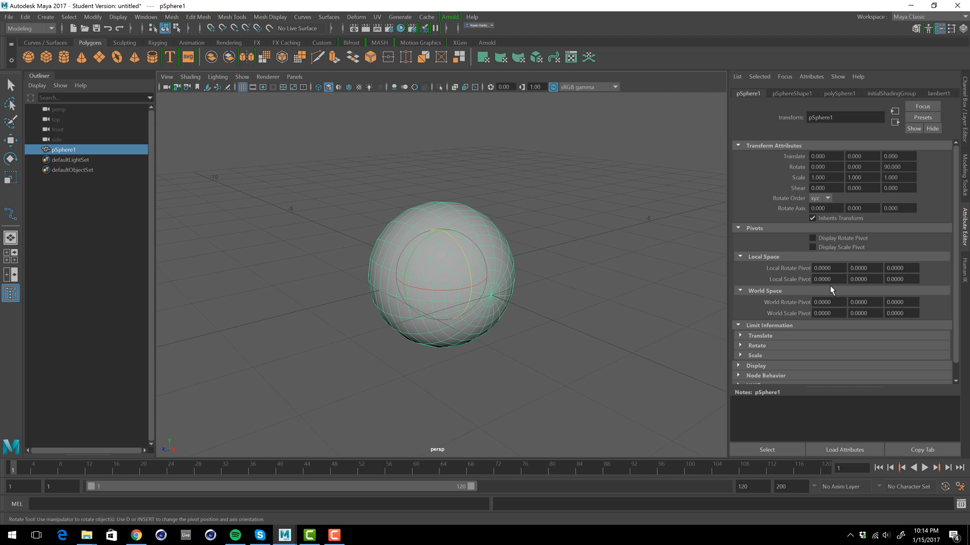
# Collapse the transform node's Limit Information section and show the attributes of pSphereShape1
pyautogui.click(759, 326)
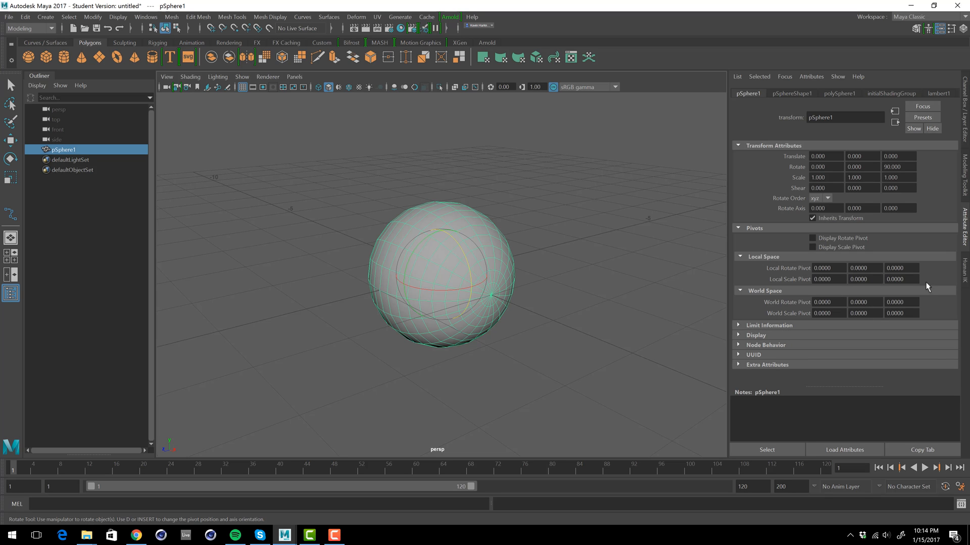
pyautogui.click(792, 93)
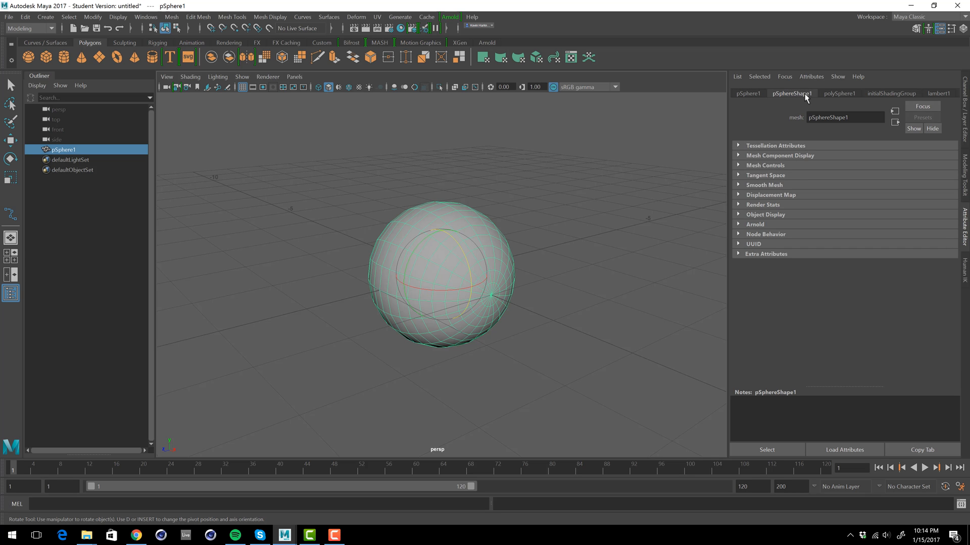
pyautogui.keyDown('alt'); pyautogui.moveTo(600, 259); pyautogui.dragTo(563, 260); pyautogui.keyUp('alt')
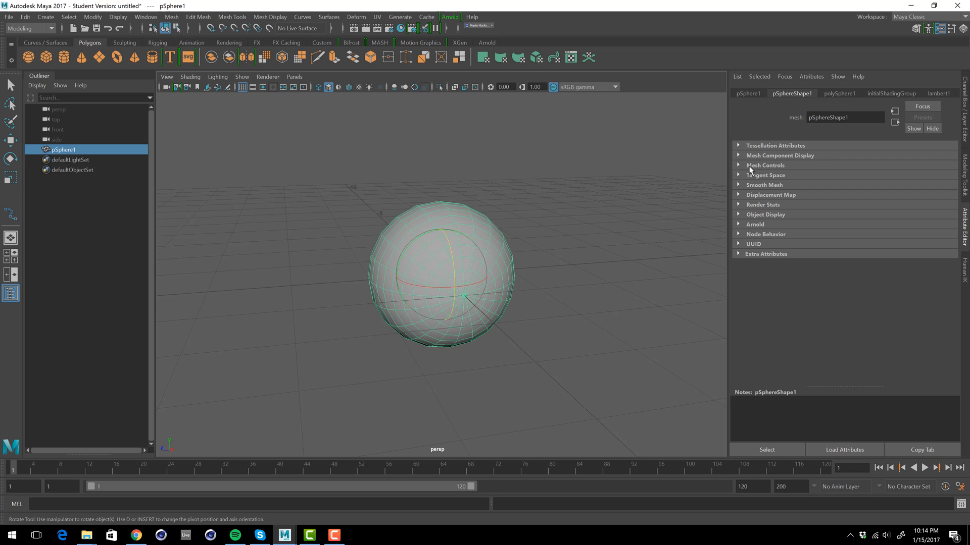
# Examine the shape's Tessellation, Mesh Component Display, Mesh Controls, Tangent Space, Smooth Mesh, Render Stats and Displacement Map sections, collapsing each one again
pyautogui.click(770, 146)
pyautogui.click(770, 146)
pyautogui.click(771, 156)
pyautogui.click(771, 156)
pyautogui.click(772, 163)
pyautogui.click(772, 162)
pyautogui.click(772, 175)
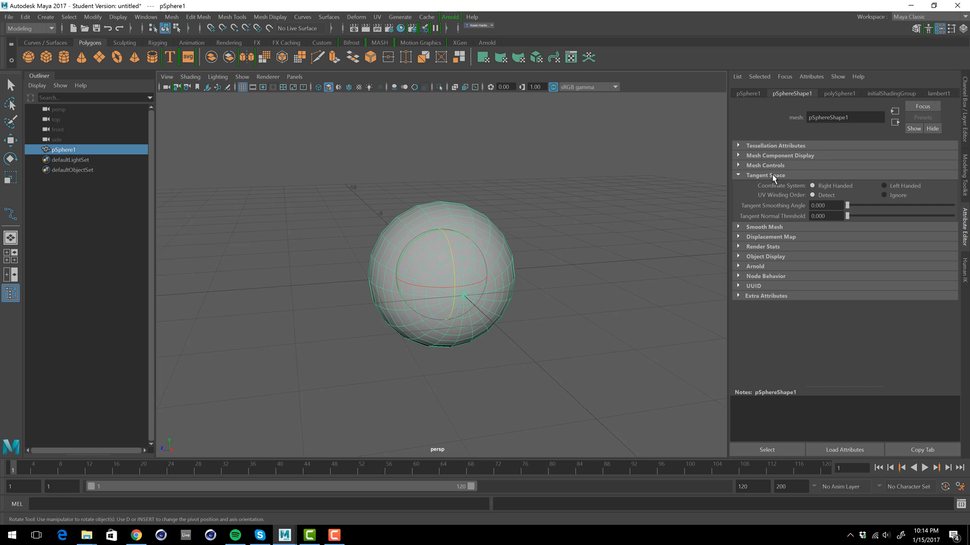
pyautogui.click(772, 175)
pyautogui.click(773, 185)
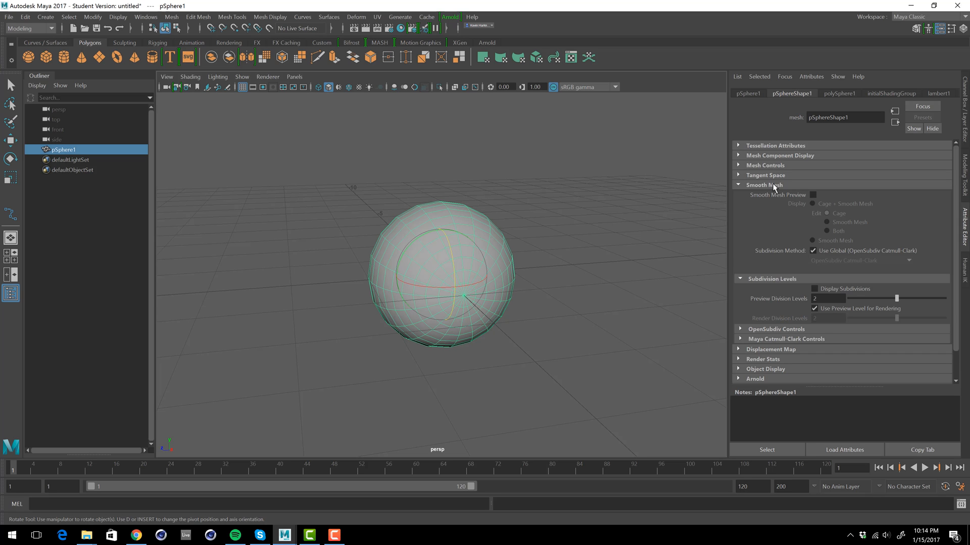
pyautogui.click(774, 185)
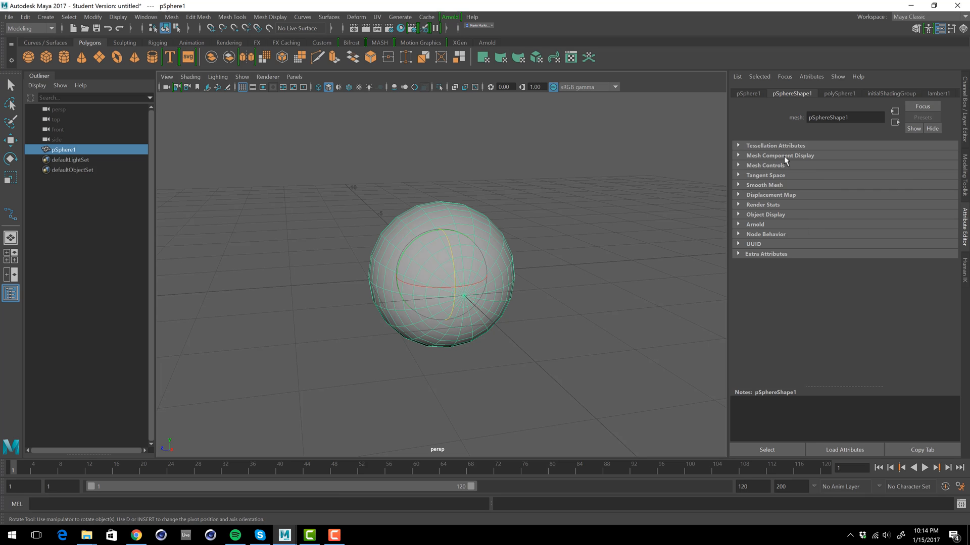
pyautogui.click(771, 205)
pyautogui.click(771, 205)
pyautogui.click(775, 195)
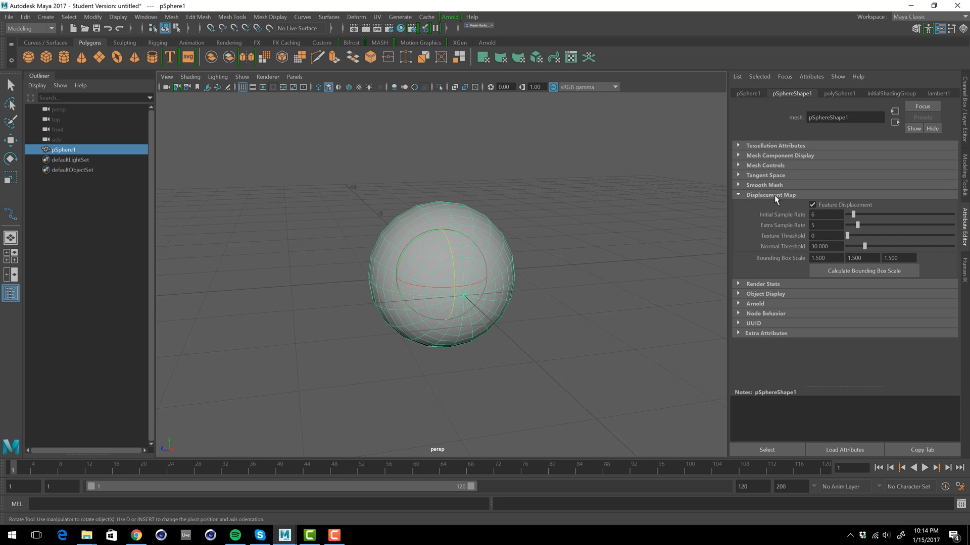
pyautogui.click(774, 195)
# Switch to the Select tool and deselect the sphere
pyautogui.keyDown('alt'); pyautogui.moveTo(593, 245); pyautogui.dragTo(491, 256); pyautogui.keyUp('alt')
pyautogui.press('q')
pyautogui.click(547, 246)
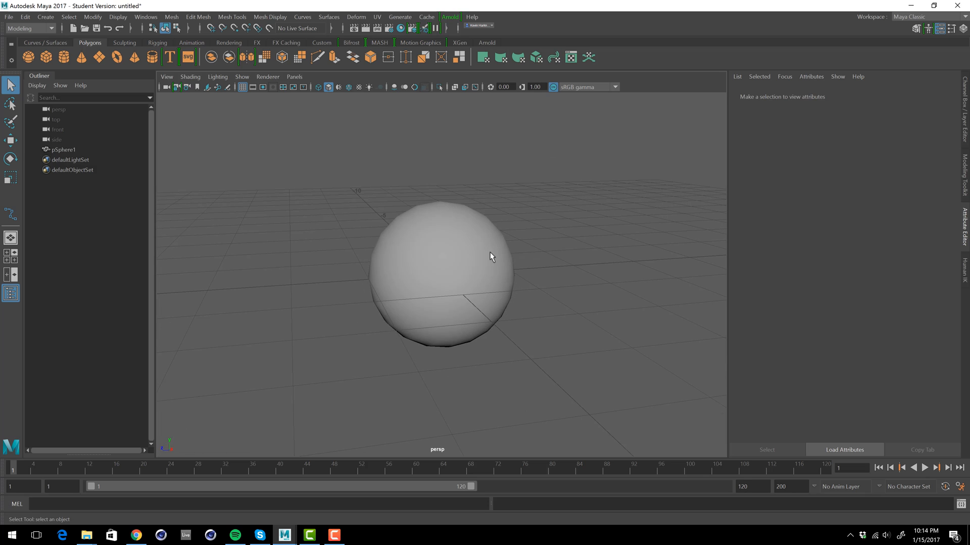
# Select the sphere and show the attributes of its polySphere1 history node
pyautogui.click(491, 258)
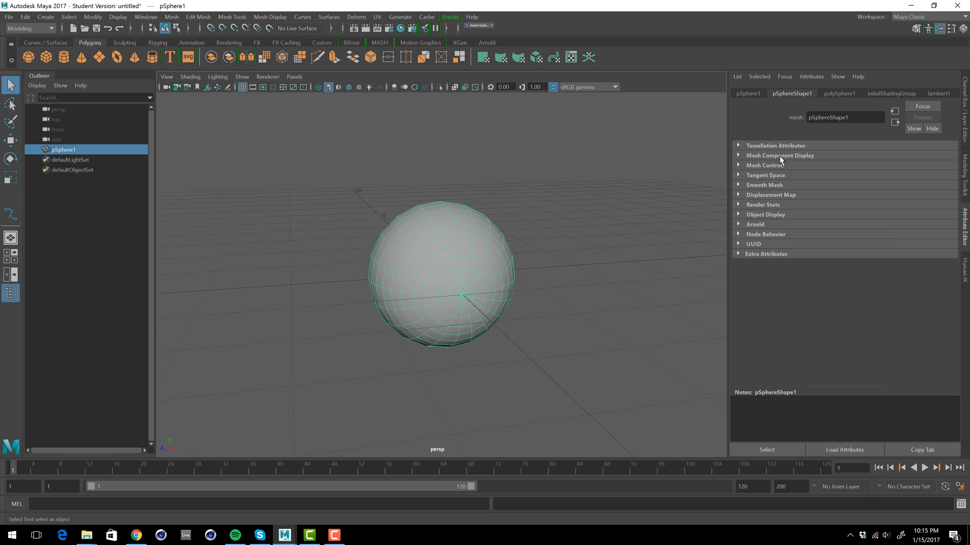
pyautogui.moveTo(529, 241)
pyautogui.keyDown('alt'); pyautogui.mouseDown()
pyautogui.moveTo(574, 240)
pyautogui.moveTo(529, 243)
pyautogui.mouseUp(); pyautogui.keyUp('alt')
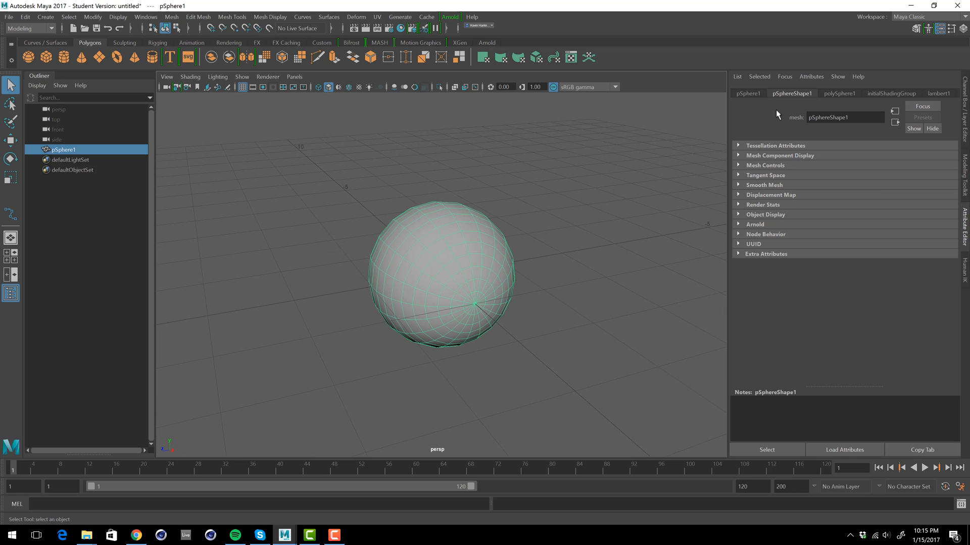
pyautogui.click(842, 93)
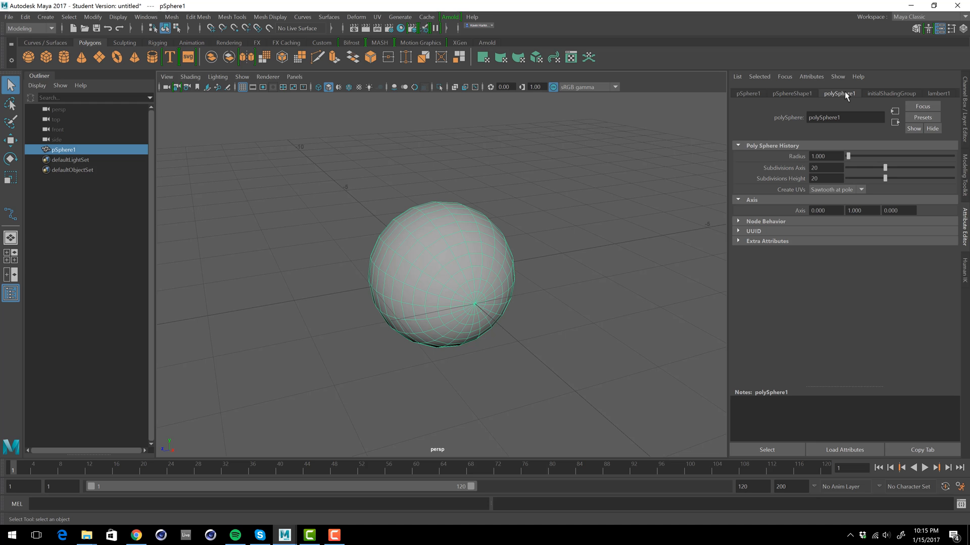
# Try a larger Radius on polySphere1 and undo the change
pyautogui.moveTo(848, 158); pyautogui.dragTo(855, 158)
pyautogui.hotkey('ctrl', 'z')
# Set polySphere1's Radius to 1.4 through the Channel Box inputs
pyautogui.click(965, 111)
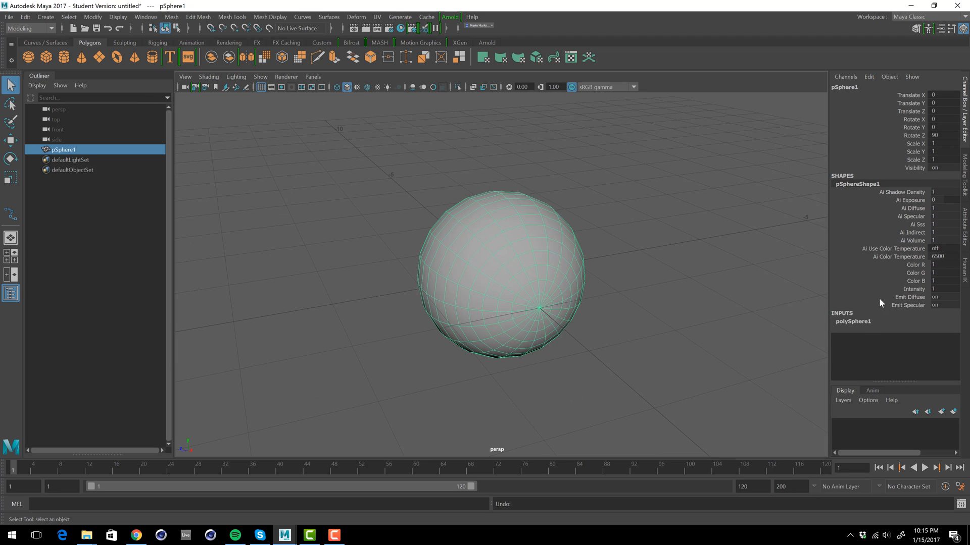
pyautogui.click(853, 321)
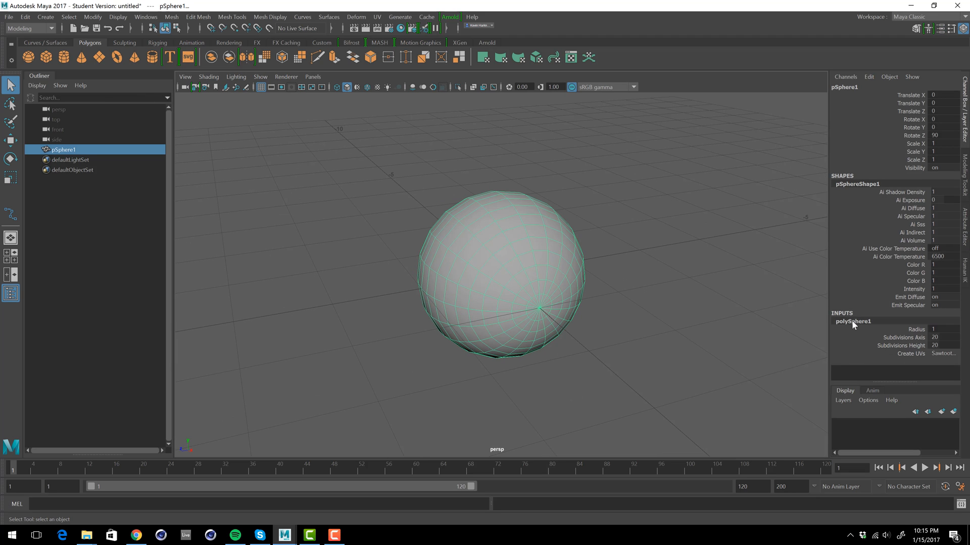
pyautogui.click(916, 329)
pyautogui.moveTo(744, 317); pyautogui.dragTo(763, 298, button='middle')
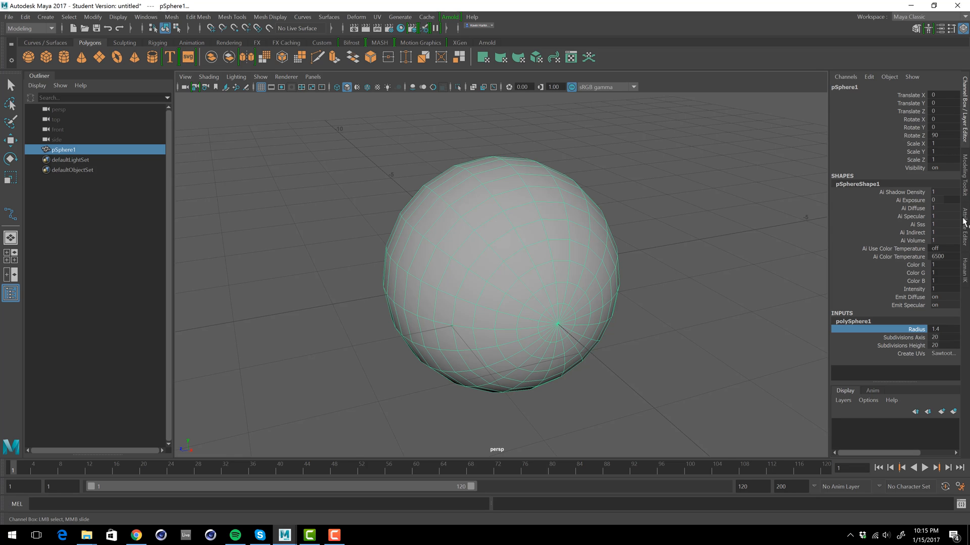
# Return to the Attribute Editor and set the sphere's Subdivisions Axis to 15 and Subdivisions Height to 16
pyautogui.click(963, 223)
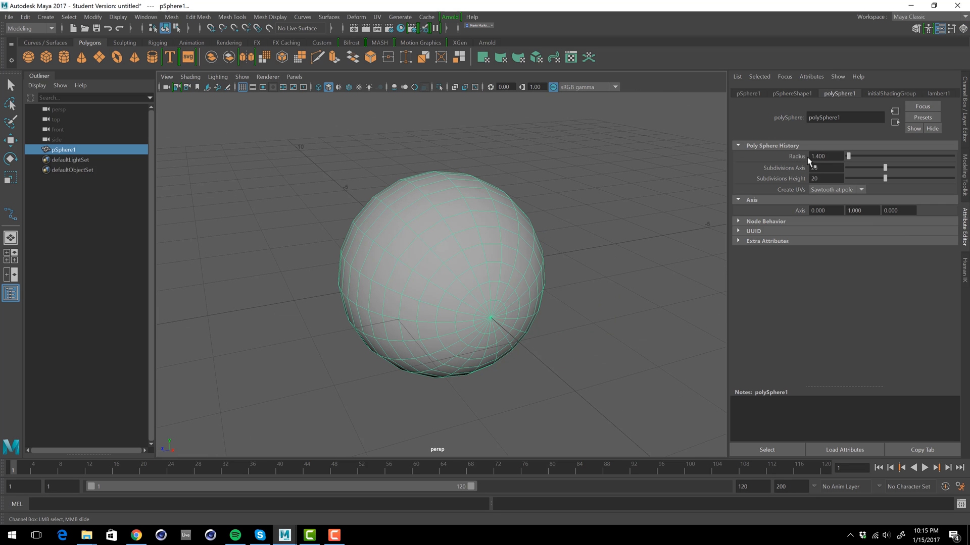
pyautogui.moveTo(885, 168)
pyautogui.mouseDown()
pyautogui.moveTo(871, 166)
pyautogui.moveTo(923, 176)
pyautogui.moveTo(861, 180)
pyautogui.moveTo(892, 179)
pyautogui.moveTo(876, 180)
pyautogui.mouseUp()
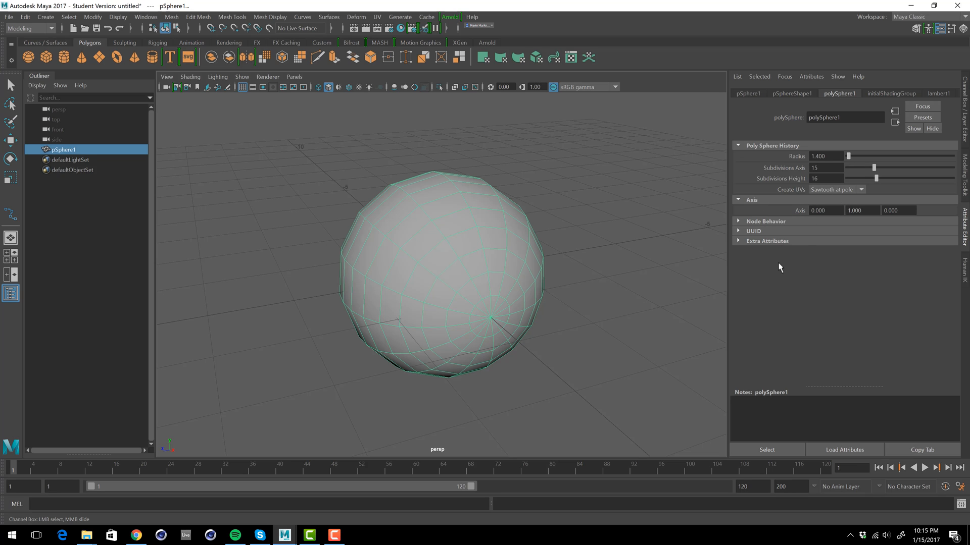
# Compare initialShadingGroup's attributes, including its Surface material, with the Common Material Attributes of lambert1
pyautogui.click(884, 94)
pyautogui.click(935, 93)
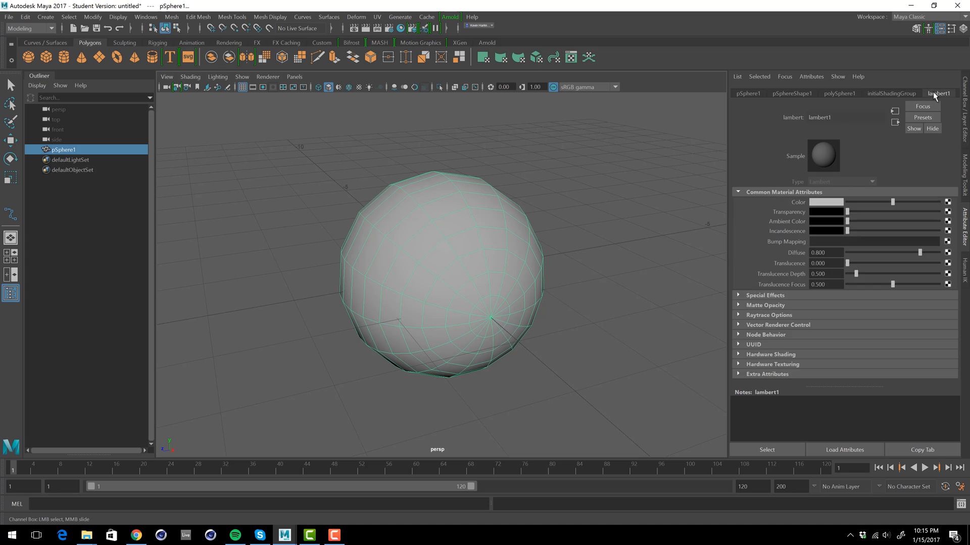
pyautogui.click(899, 94)
pyautogui.click(938, 93)
pyautogui.click(890, 94)
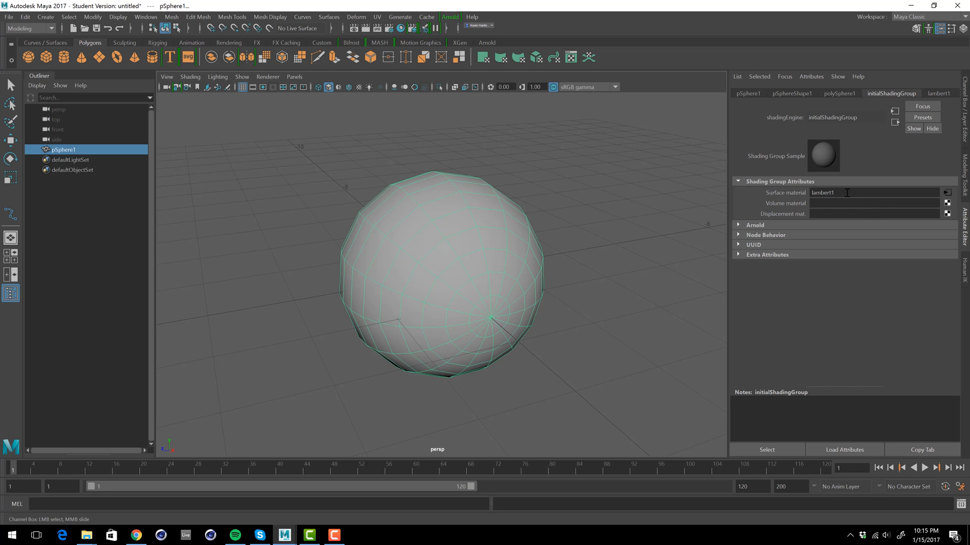
pyautogui.moveTo(847, 192); pyautogui.dragTo(810, 193)
pyautogui.click(935, 94)
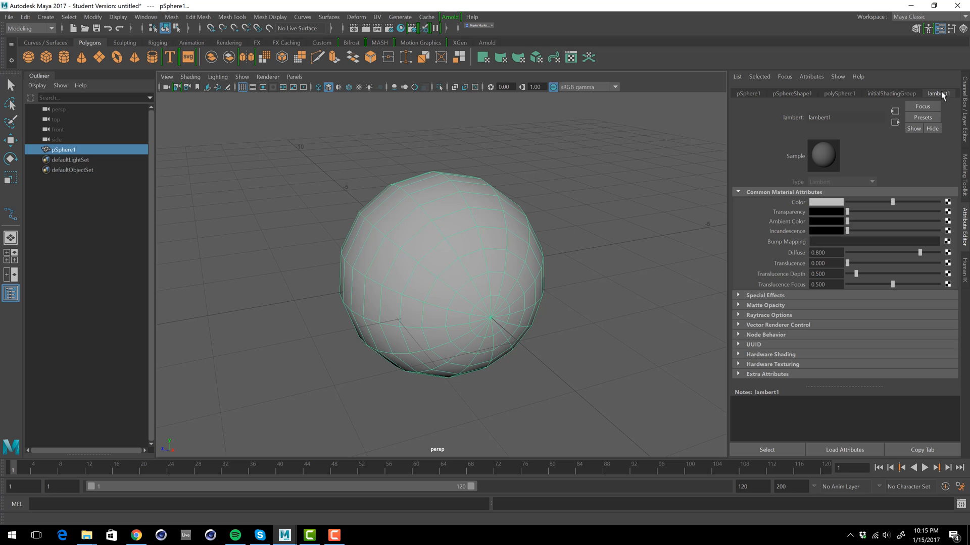
pyautogui.click(892, 94)
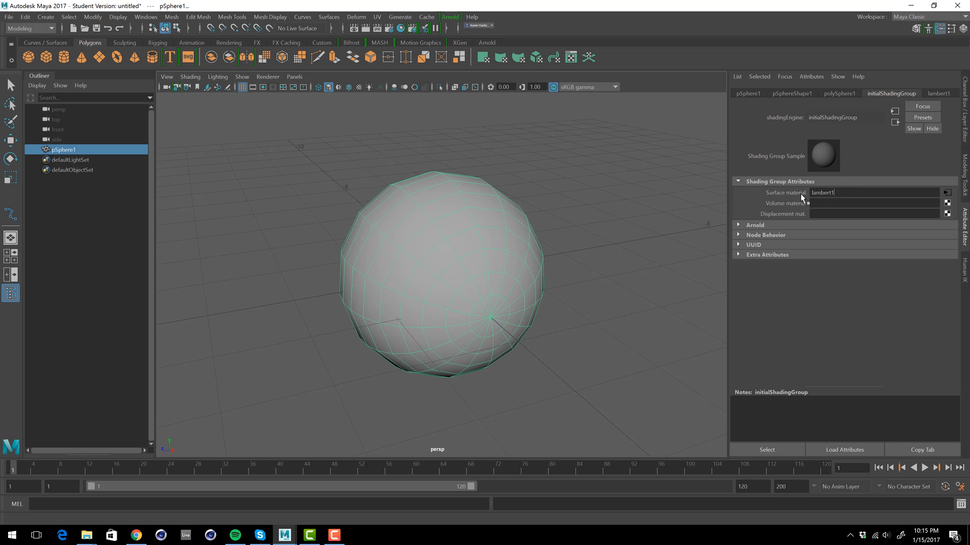
# Set lambert1's Color to an olive green with hue 76.235, saturation 0.600 and value 0.431
pyautogui.click(938, 94)
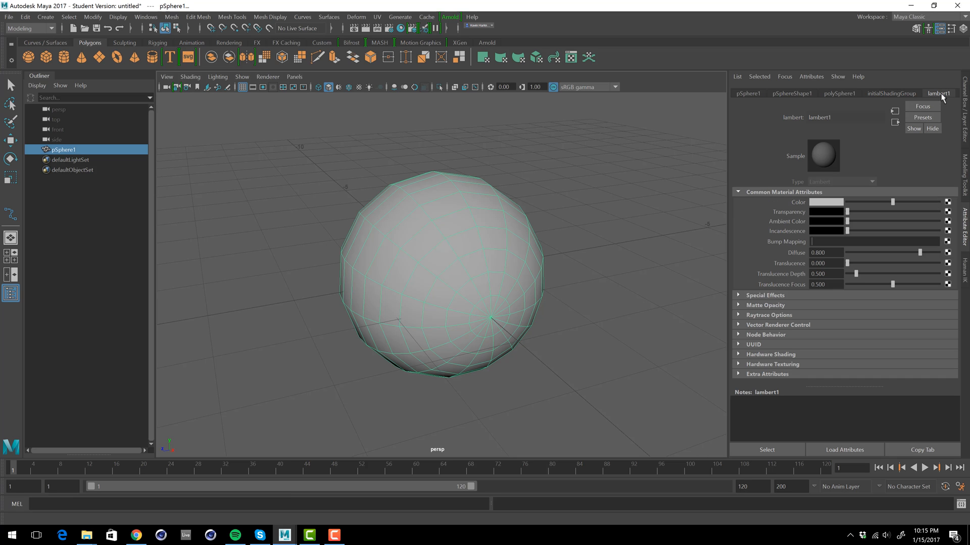
pyautogui.click(822, 203)
pyautogui.click(829, 233)
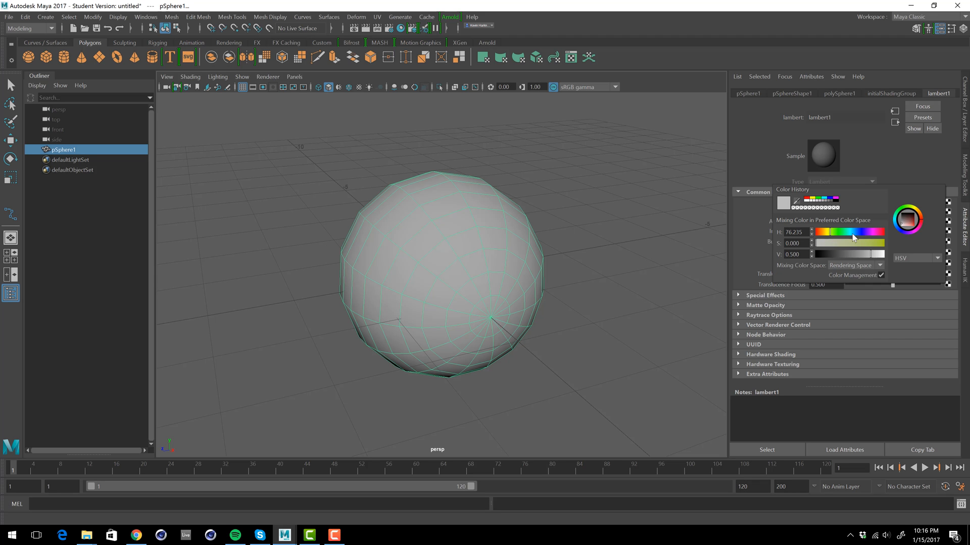
pyautogui.click(848, 243)
pyautogui.moveTo(856, 256); pyautogui.dragTo(866, 256)
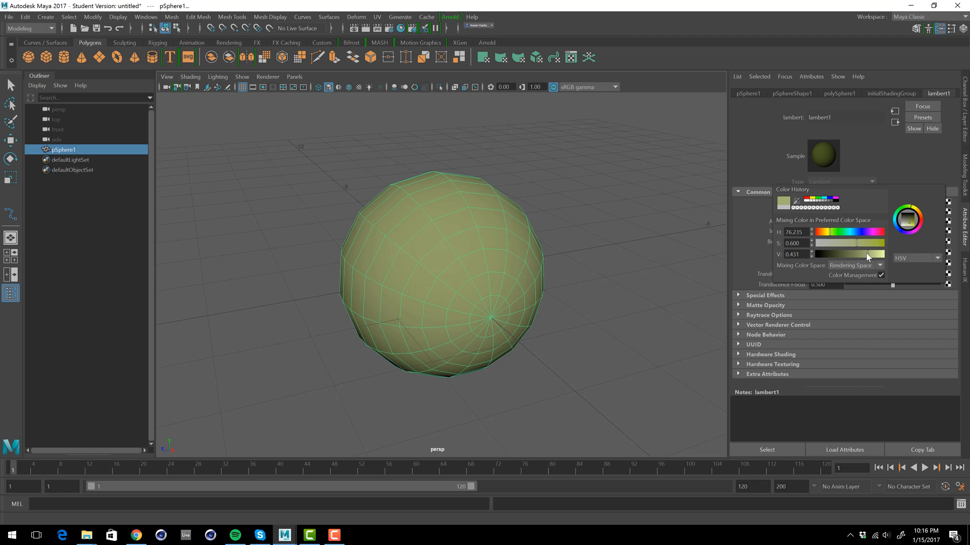
# Raise lambert1's Transparency to a mid grey and check the unselected sphere from another angle before reselecting it
pyautogui.keyDown('alt'); pyautogui.moveTo(635, 214); pyautogui.dragTo(562, 237); pyautogui.keyUp('alt')
pyautogui.moveTo(848, 212); pyautogui.dragTo(900, 216)
pyautogui.click(663, 217)
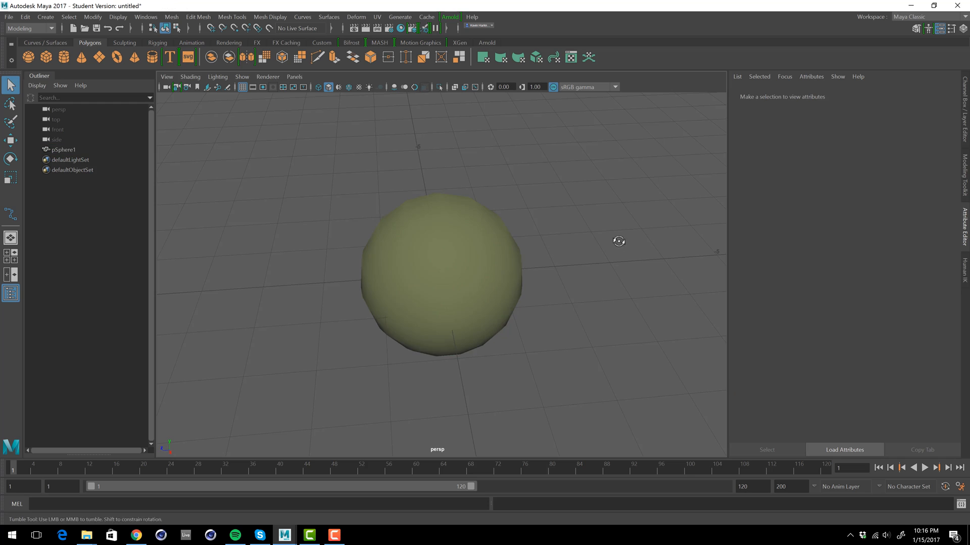
pyautogui.keyDown('alt'); pyautogui.moveTo(619, 240); pyautogui.dragTo(635, 234); pyautogui.keyUp('alt')
pyautogui.click(520, 244)
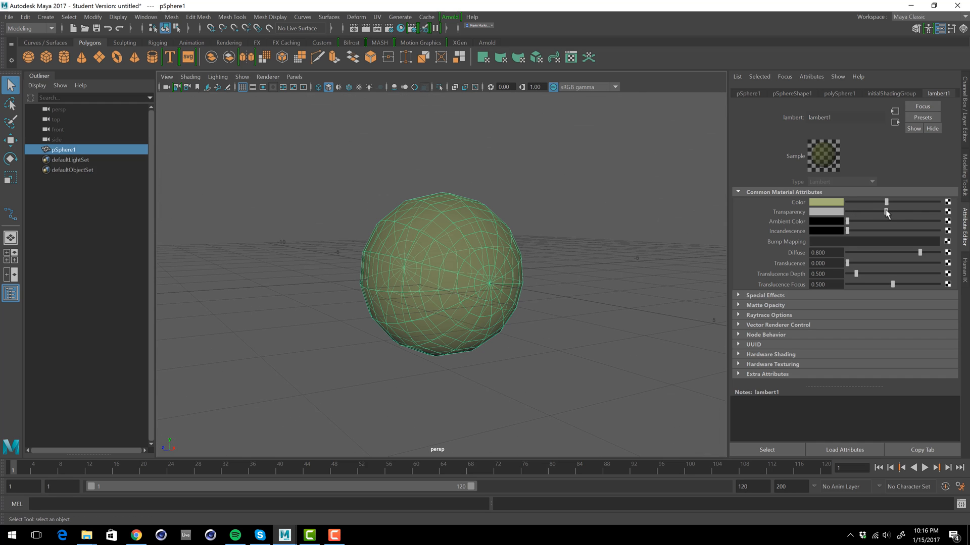
# Raise lambert1's Transparency to near white, inspect the unselected sphere and reselect it
pyautogui.moveTo(886, 210); pyautogui.dragTo(914, 212)
pyautogui.click(626, 202)
pyautogui.moveTo(619, 212)
pyautogui.keyDown('alt'); pyautogui.mouseDown()
pyautogui.moveTo(576, 223)
pyautogui.moveTo(641, 210)
pyautogui.moveTo(608, 214)
pyautogui.mouseUp(); pyautogui.keyUp('alt')
pyautogui.click(480, 244)
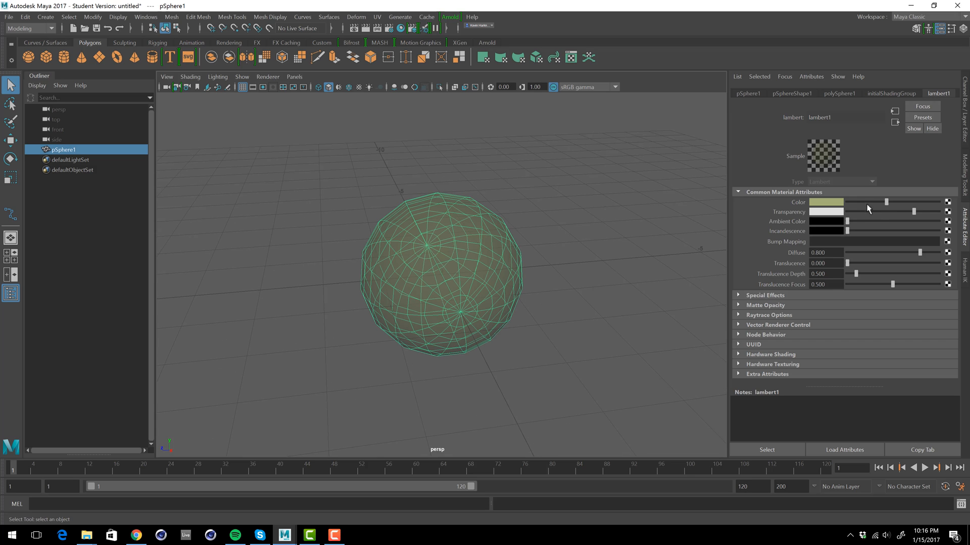
# Reset lambert1's Transparency to black and its Color to light grey, and deselect the sphere
pyautogui.moveTo(913, 211); pyautogui.dragTo(805, 221)
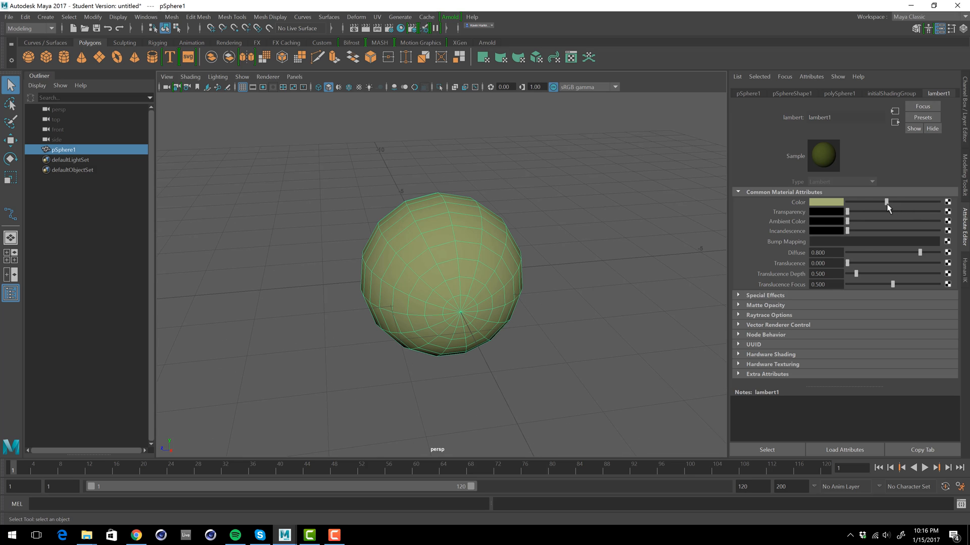
pyautogui.moveTo(887, 205)
pyautogui.mouseDown()
pyautogui.moveTo(829, 208)
pyautogui.moveTo(940, 199)
pyautogui.moveTo(849, 203)
pyautogui.moveTo(904, 203)
pyautogui.moveTo(892, 203)
pyautogui.mouseUp()
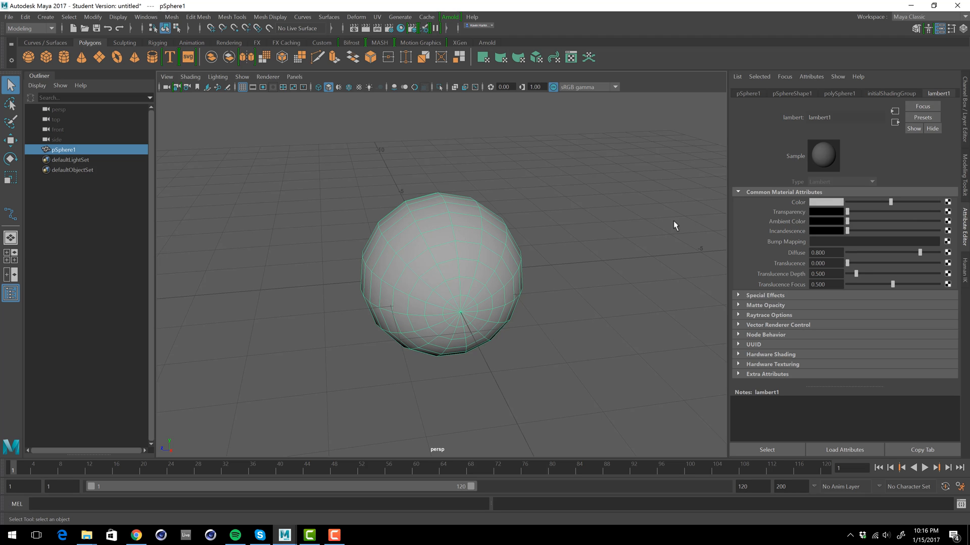
pyautogui.click(647, 238)
pyautogui.moveTo(629, 244)
pyautogui.keyDown('alt'); pyautogui.mouseDown()
pyautogui.moveTo(606, 245)
pyautogui.moveTo(626, 249)
pyautogui.mouseUp(); pyautogui.keyUp('alt')
# Assign a new Lambert material from the Maya favorites to the sphere
pyautogui.click(490, 252)
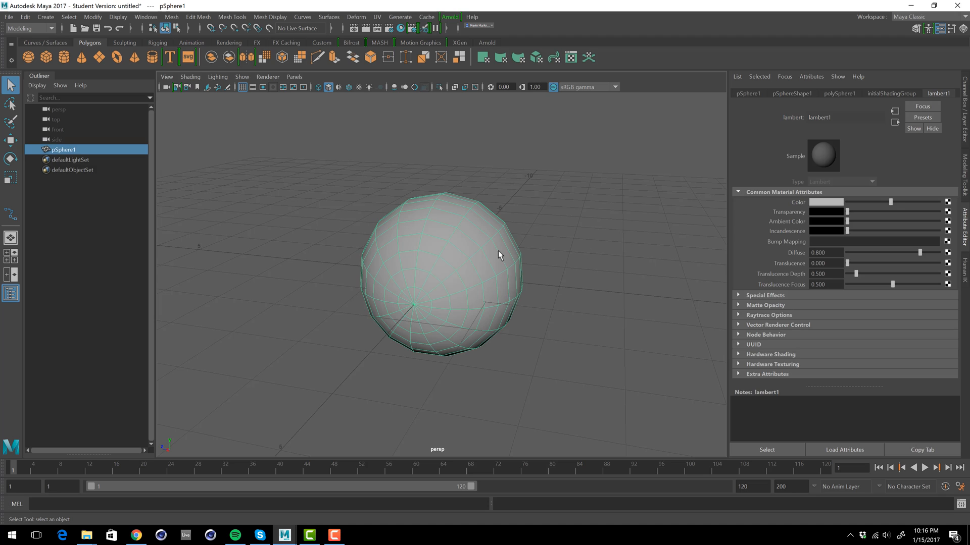
pyautogui.rightClick(469, 226)
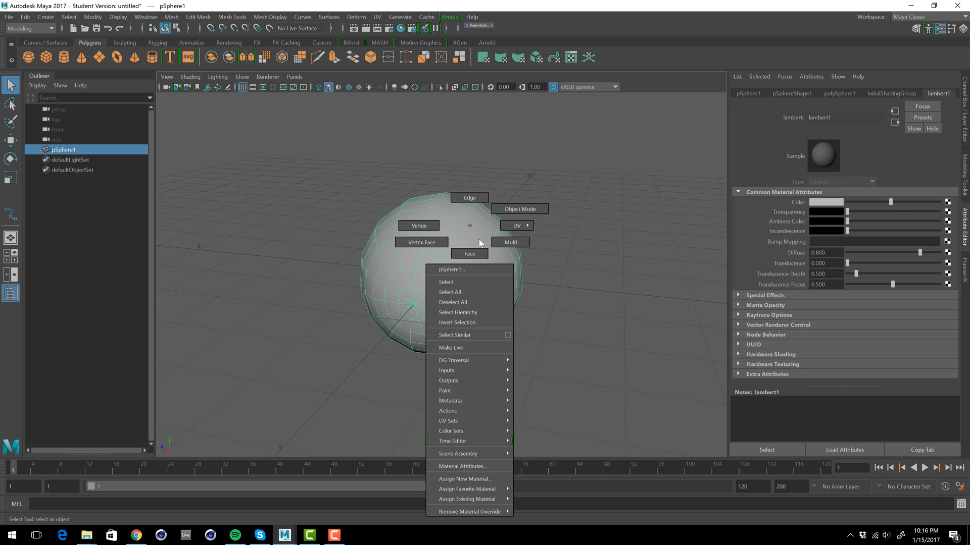
pyautogui.click(489, 479)
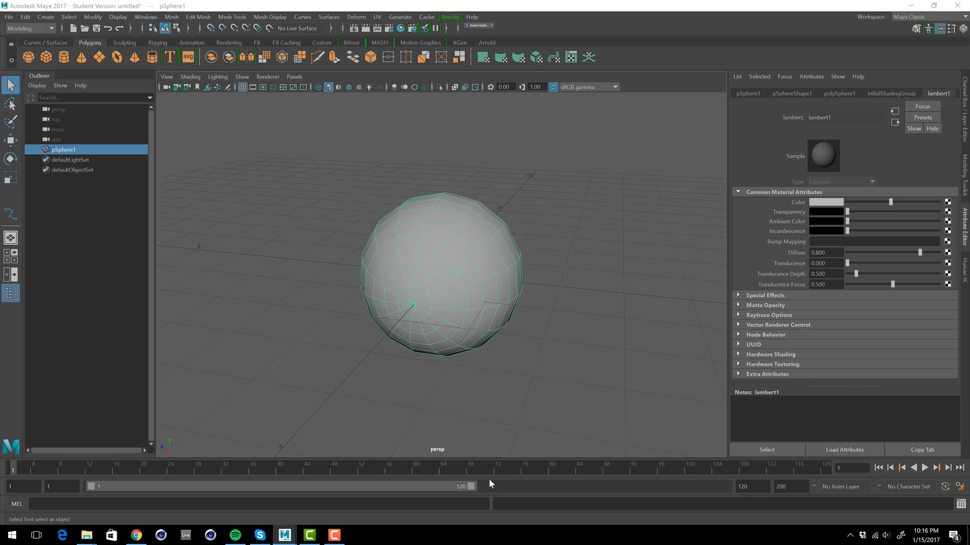
pyautogui.moveTo(377, 182); pyautogui.dragTo(258, 88)
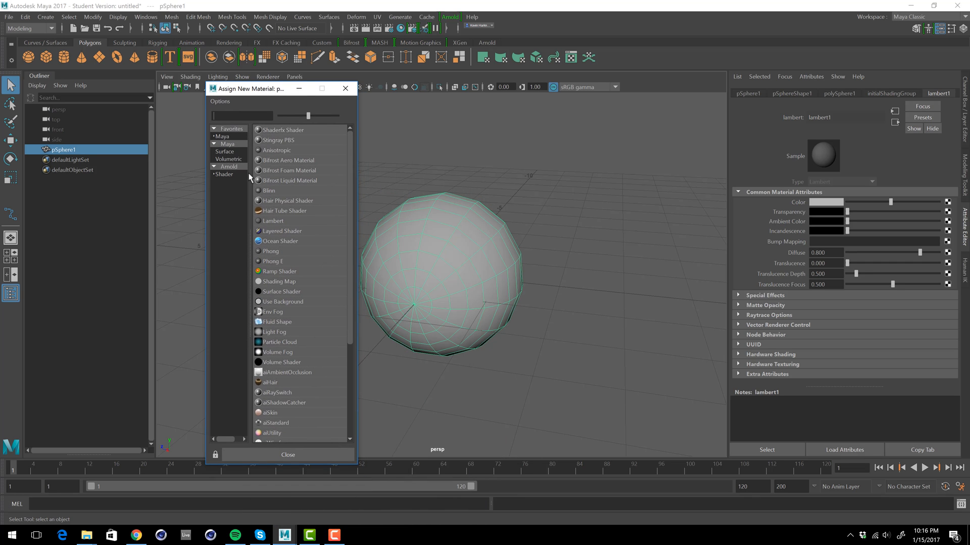
pyautogui.click(225, 137)
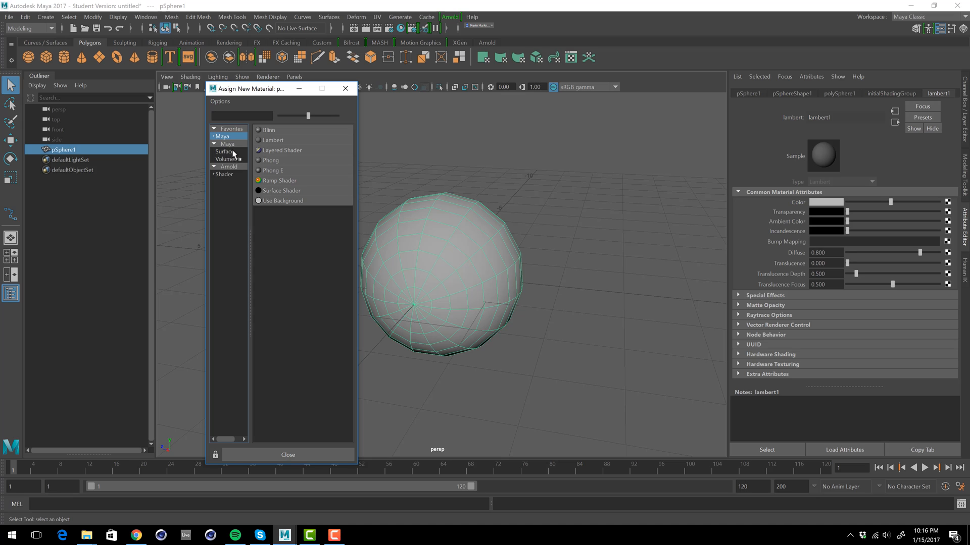
pyautogui.moveTo(250, 182); pyautogui.dragTo(252, 185)
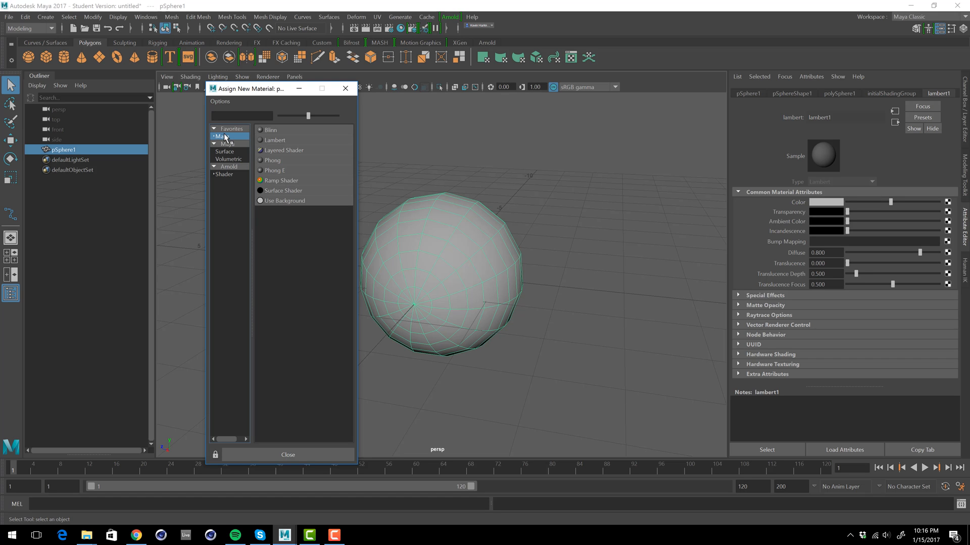
pyautogui.click(273, 140)
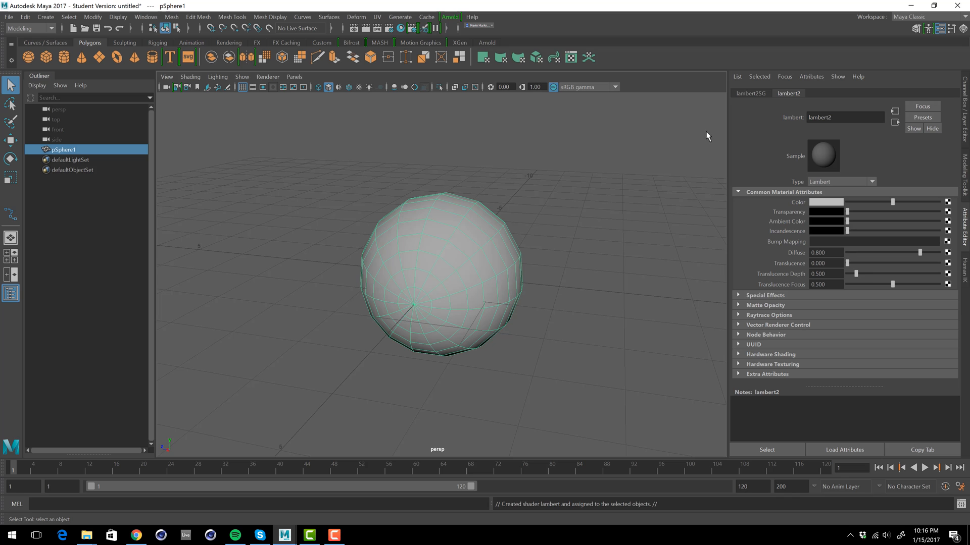
# Examine lambert2's Color setting and the attributes of its shading group lambert2SG, ending with the sphere deselected
pyautogui.keyDown('alt'); pyautogui.moveTo(539, 195); pyautogui.dragTo(497, 190); pyautogui.keyUp('alt')
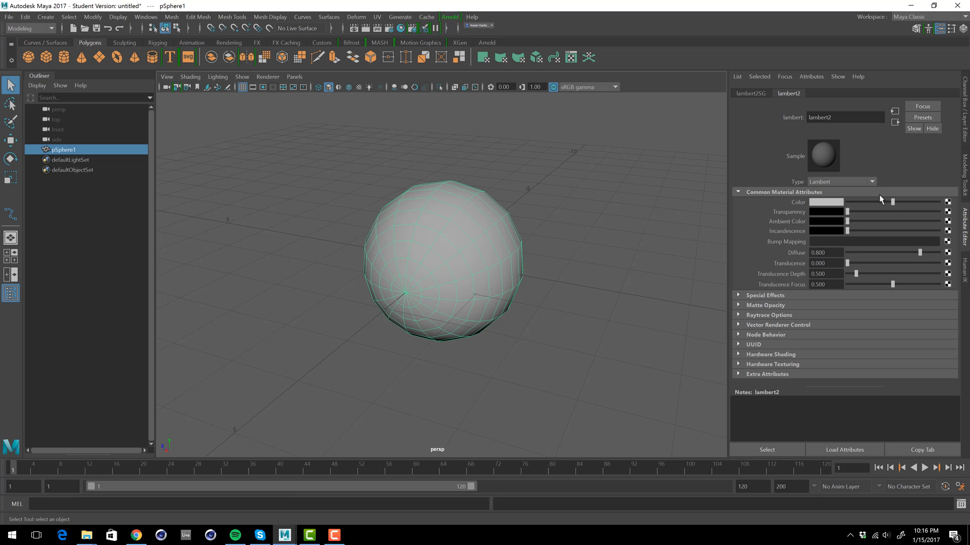
pyautogui.moveTo(895, 202)
pyautogui.mouseDown()
pyautogui.moveTo(853, 205)
pyautogui.moveTo(893, 203)
pyautogui.mouseUp()
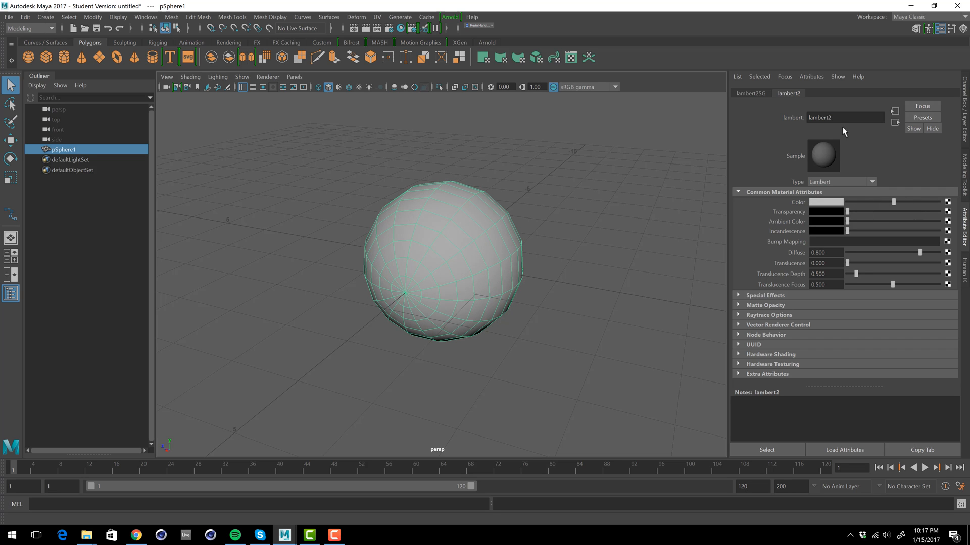
pyautogui.click(760, 94)
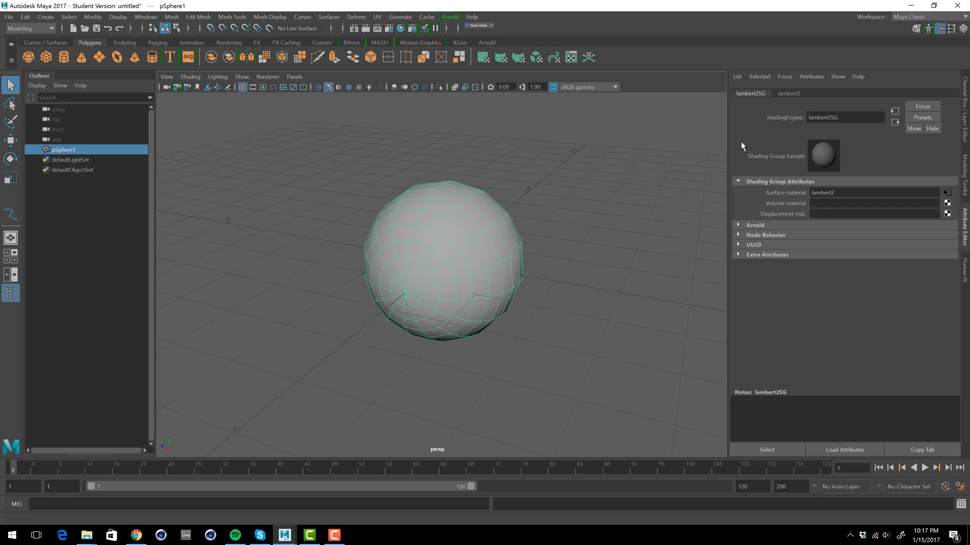
pyautogui.click(508, 217)
pyautogui.click(620, 177)
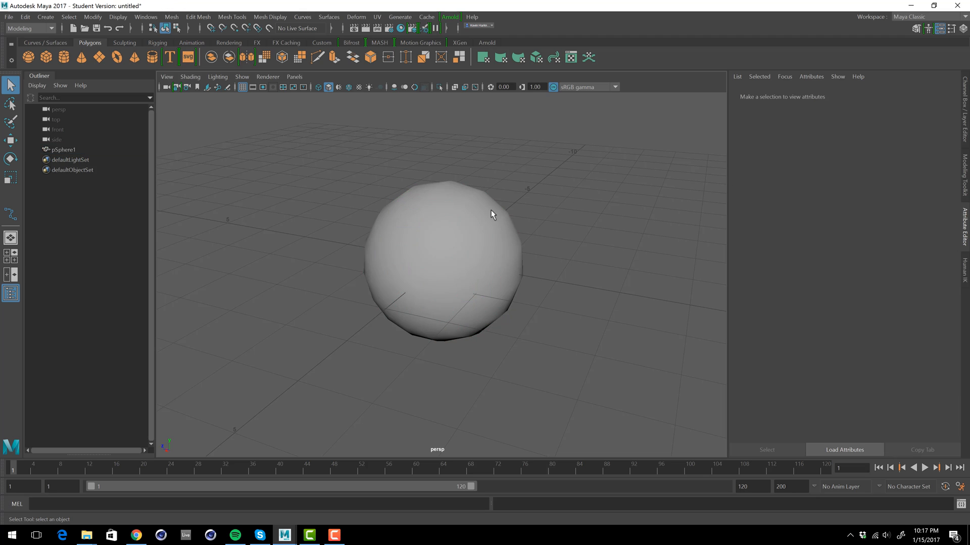
# Brighten the sphere's lambert2 Color to near white and deselect the sphere
pyautogui.click(491, 210)
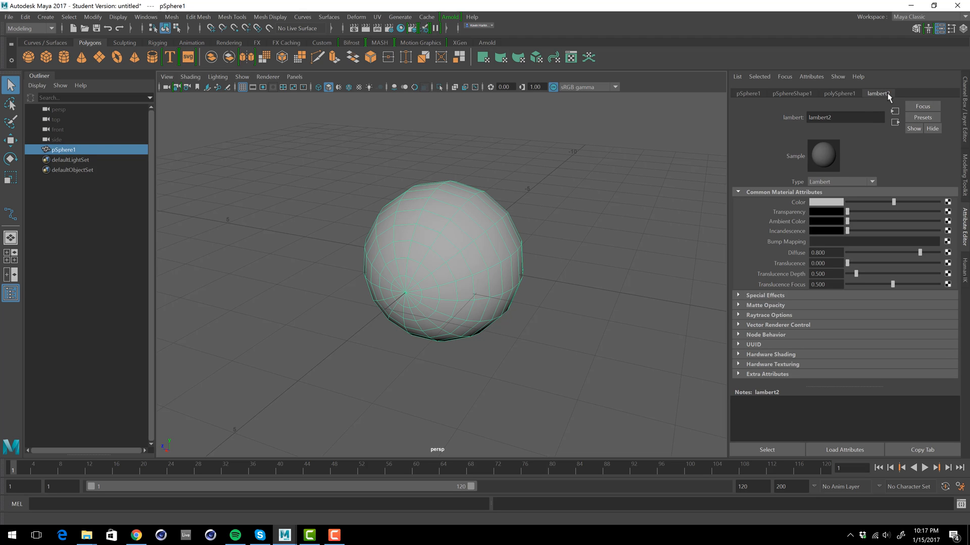
pyautogui.moveTo(893, 201); pyautogui.dragTo(918, 202)
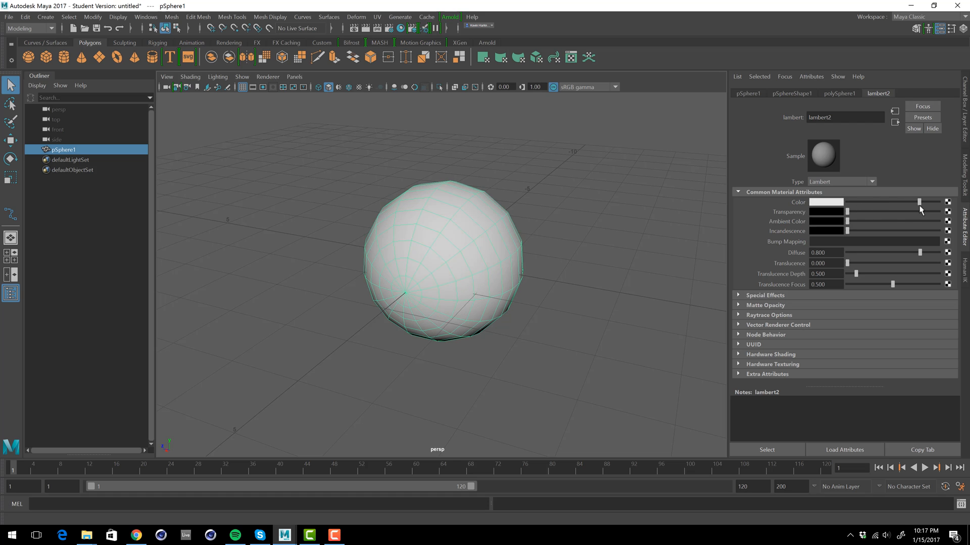
pyautogui.click(576, 208)
# Create a polygon torus and move it beside the sphere
pyautogui.keyDown('alt'); pyautogui.moveTo(576, 206); pyautogui.dragTo(459, 222, button='right'); pyautogui.keyUp('alt')
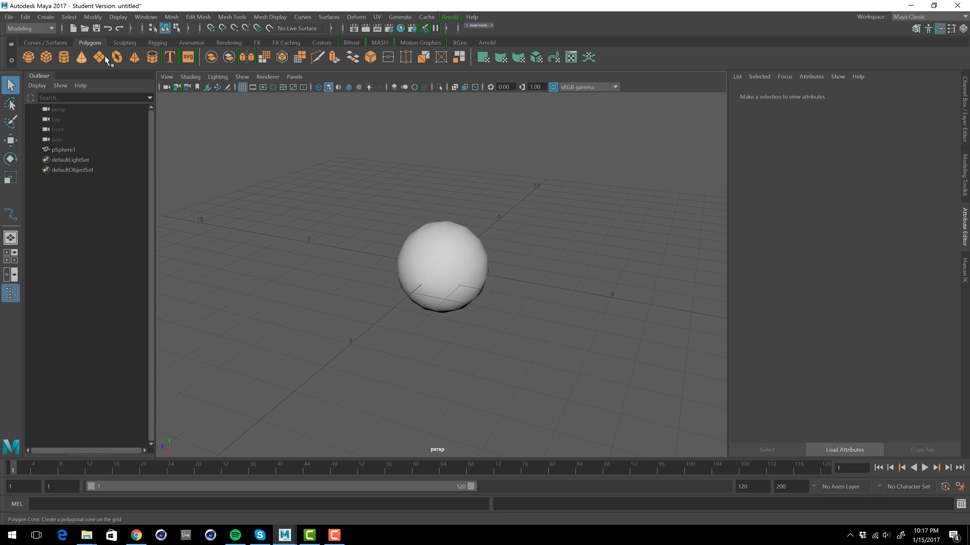
pyautogui.press('w')
pyautogui.moveTo(402, 258); pyautogui.dragTo(313, 243)
# Assign a new Lambert material from the Maya favorites to the torus
pyautogui.click(366, 284)
pyautogui.moveTo(361, 252); pyautogui.dragTo(361, 505, button='right')
pyautogui.click(360, 259)
pyautogui.click(375, 286)
pyautogui.click(353, 265)
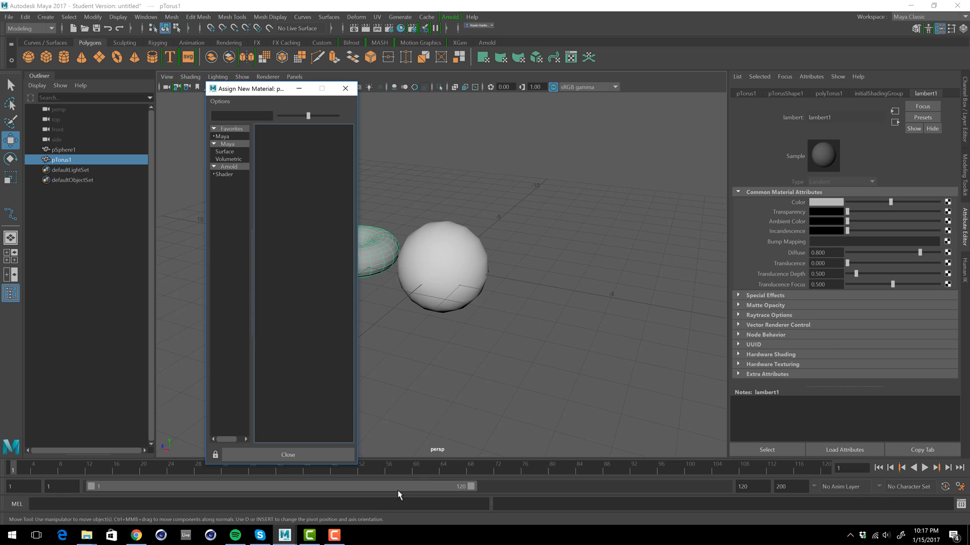
pyautogui.click(227, 140)
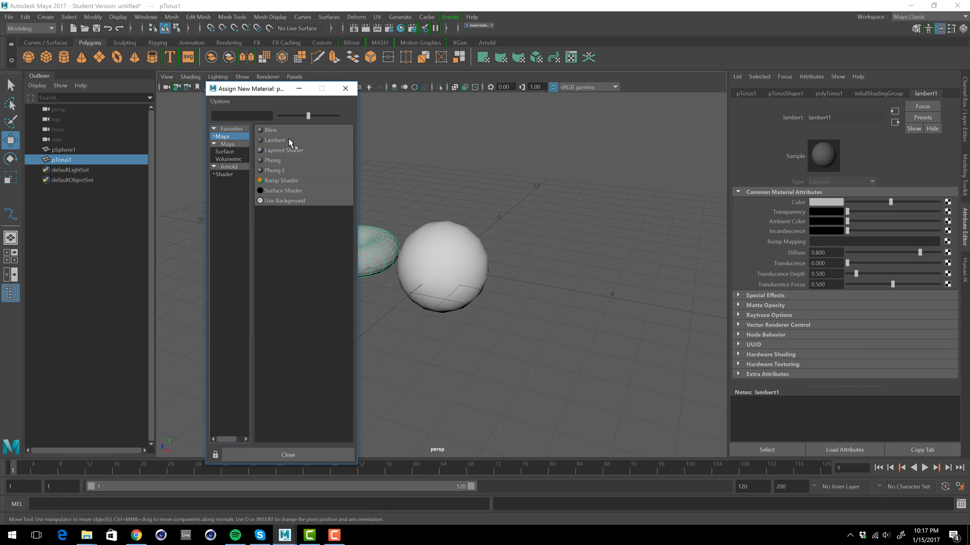
pyautogui.click(290, 142)
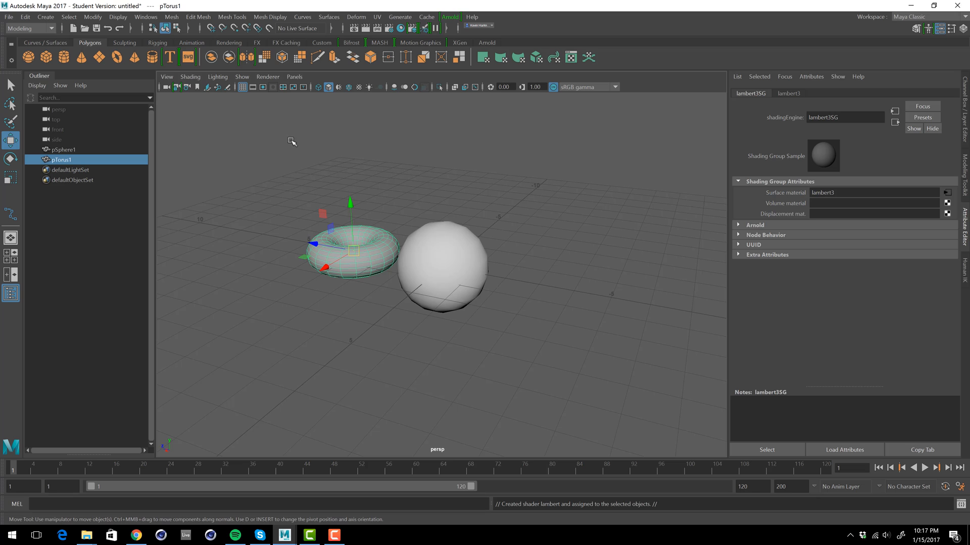
# Set the Color of the torus's lambert3 material to a fully saturated red and deselect the torus
pyautogui.click(789, 93)
pyautogui.click(835, 201)
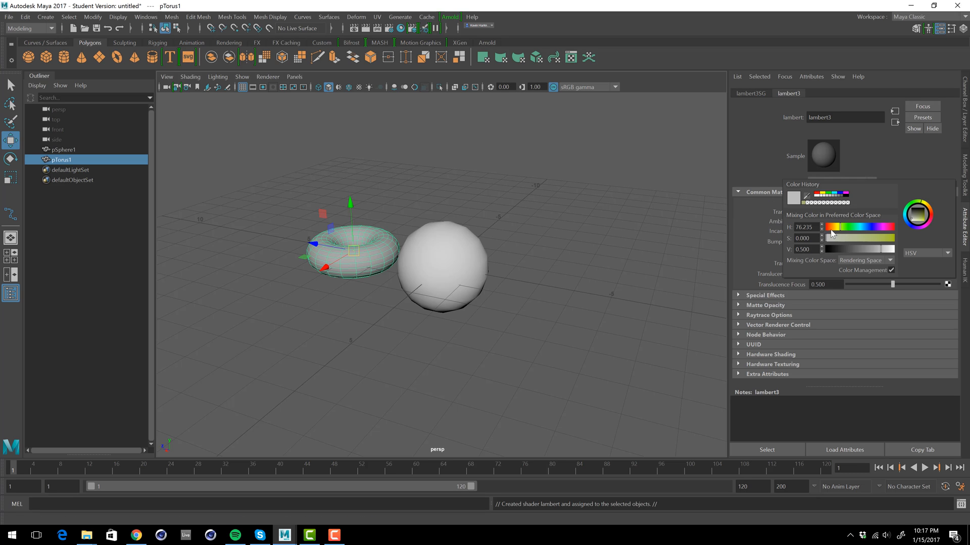
pyautogui.moveTo(831, 228); pyautogui.dragTo(906, 239)
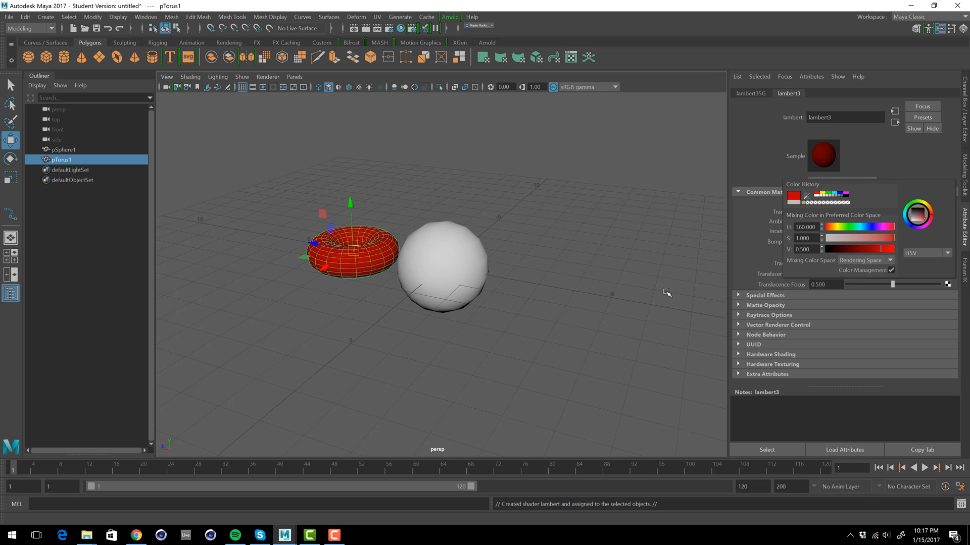
pyautogui.click(538, 253)
# Compare the material attributes of the sphere and the torus by selecting each object in turn
pyautogui.click(471, 256)
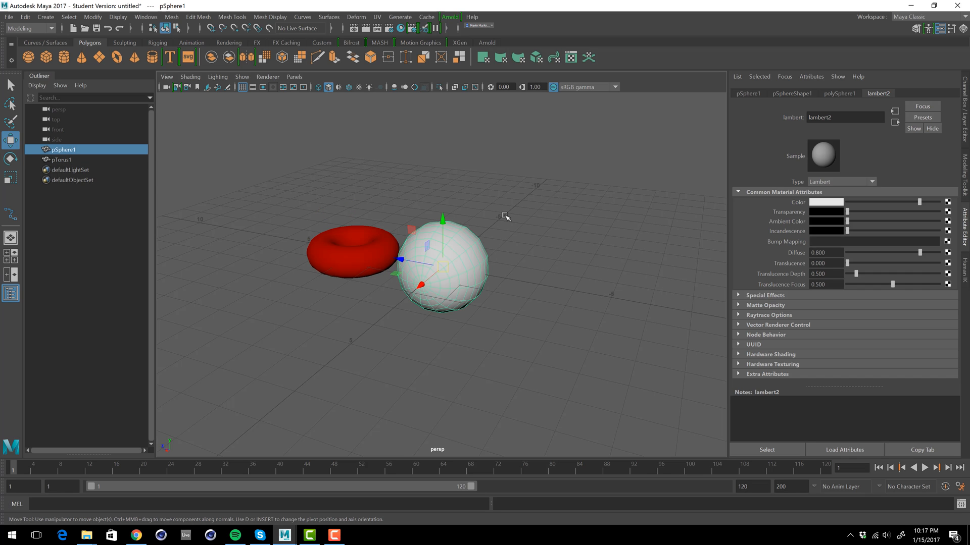
pyautogui.keyDown('alt'); pyautogui.moveTo(505, 216); pyautogui.dragTo(507, 232); pyautogui.keyUp('alt')
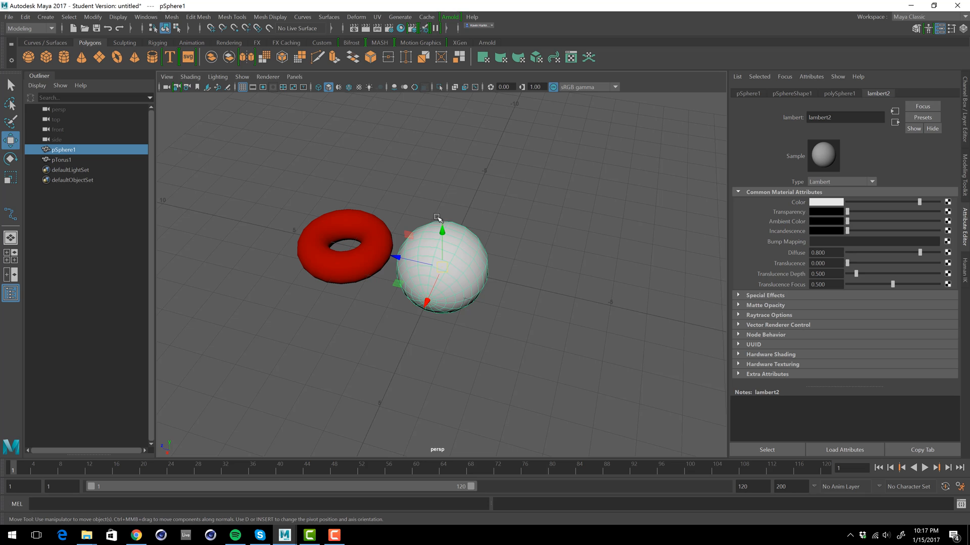
pyautogui.keyDown('alt'); pyautogui.moveTo(444, 202); pyautogui.dragTo(450, 195); pyautogui.keyUp('alt')
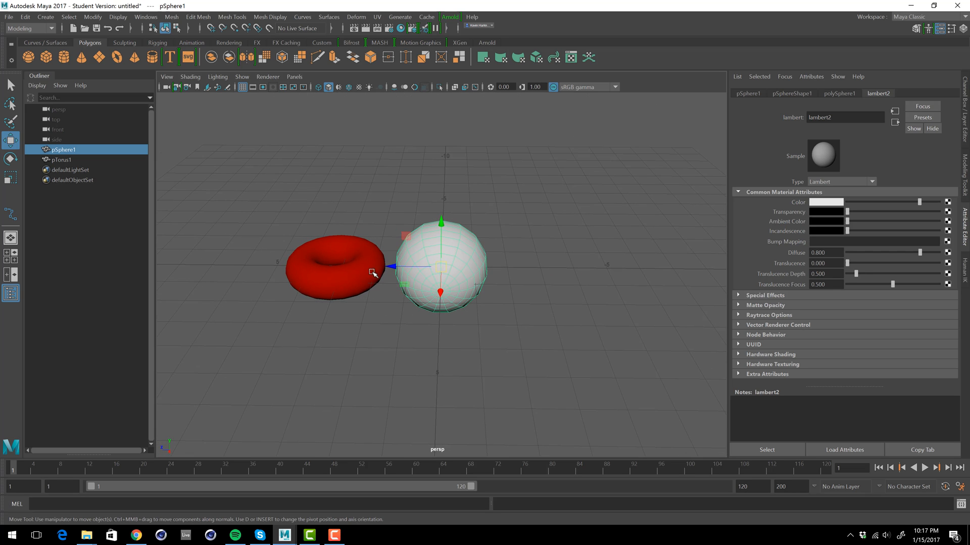
pyautogui.click(344, 299)
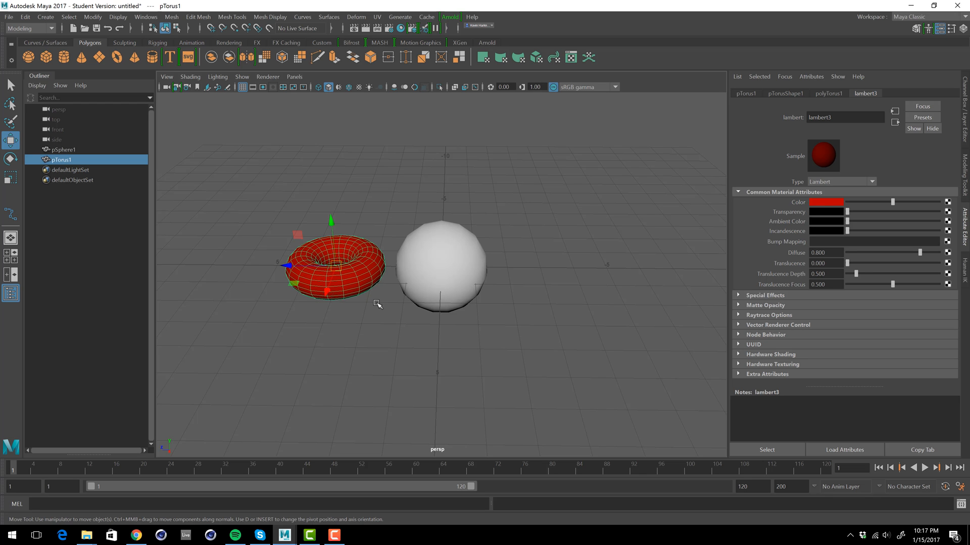
pyautogui.keyDown('alt'); pyautogui.moveTo(370, 250); pyautogui.dragTo(399, 242); pyautogui.keyUp('alt')
pyautogui.click(404, 216)
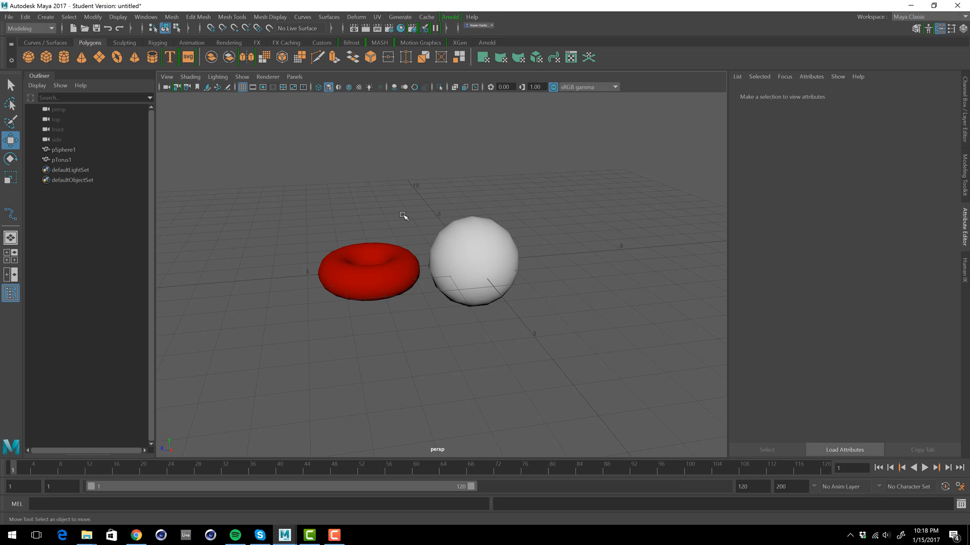
pyautogui.click(455, 247)
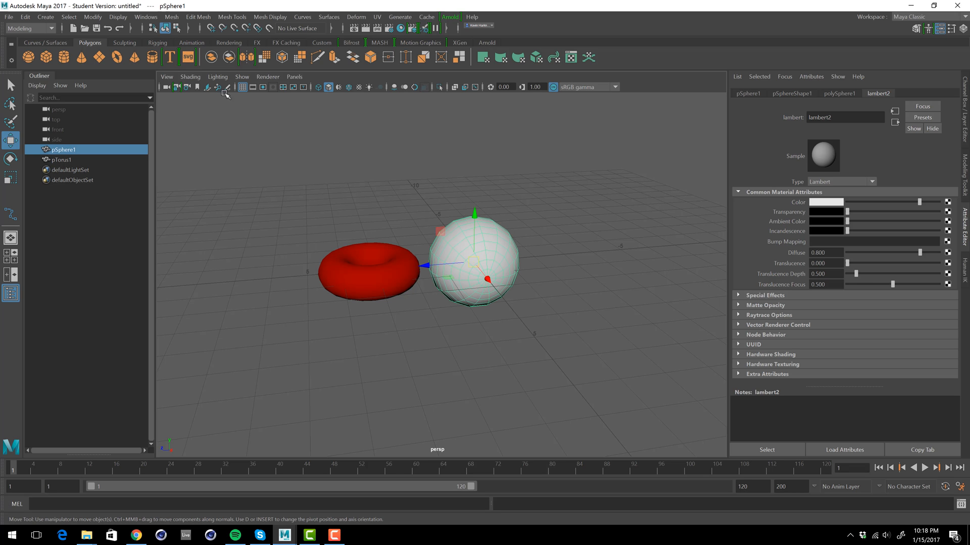
# Create a polygon pipe and move it to the side of the sphere opposite the torus
pyautogui.click(152, 57)
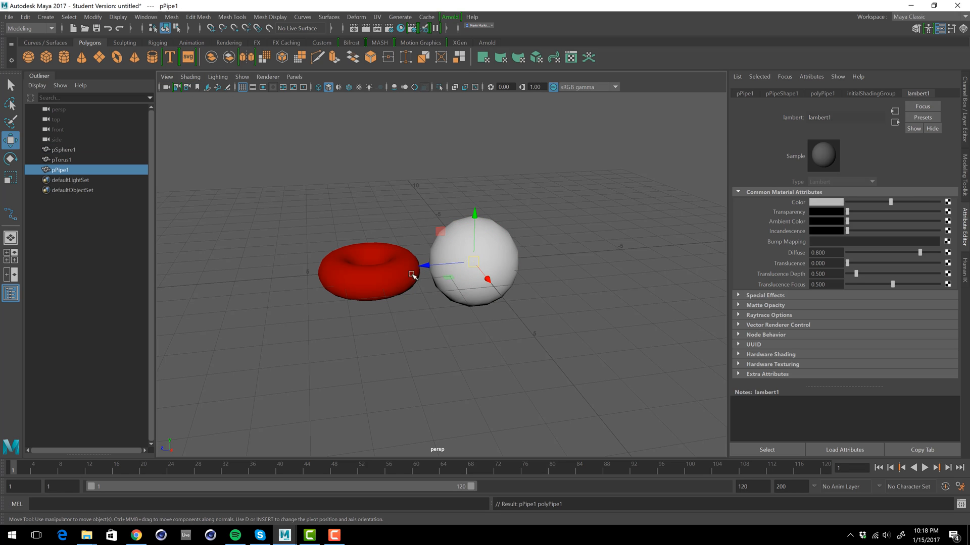
pyautogui.moveTo(453, 267); pyautogui.dragTo(577, 268)
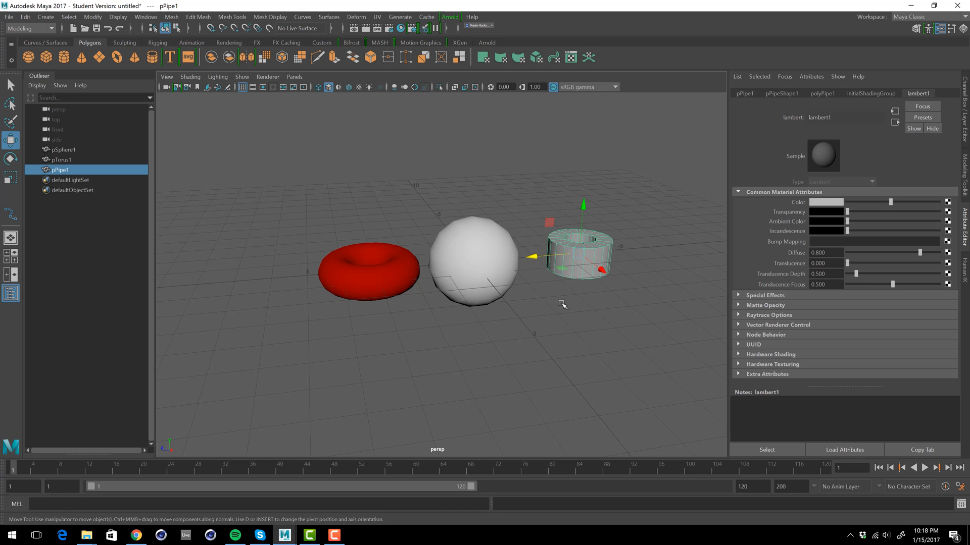
# Assign the existing lambert2 material to the pipe, replace it with the existing lambert3 material, and deselect the pipe
pyautogui.moveTo(573, 252); pyautogui.dragTo(647, 519, button='right')
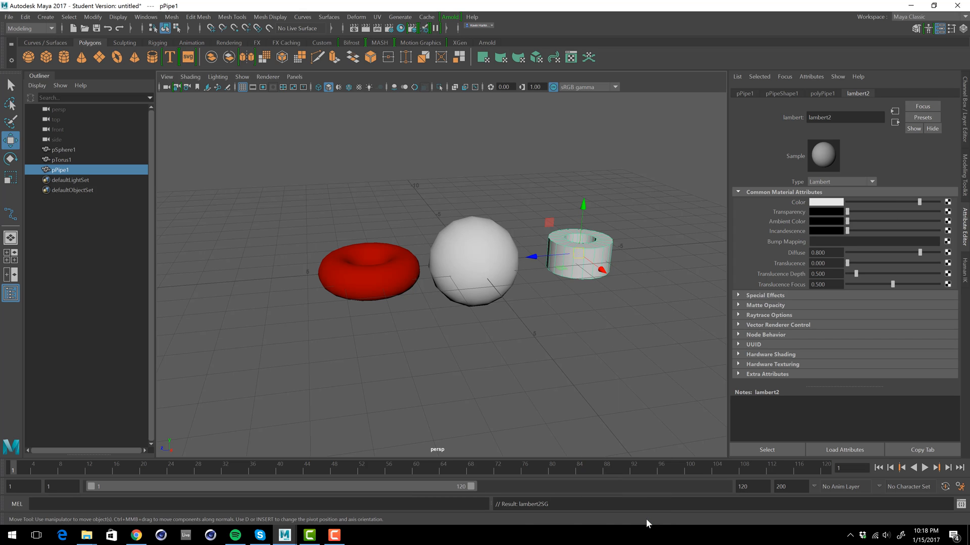
pyautogui.moveTo(572, 254); pyautogui.dragTo(637, 527, button='right')
pyautogui.click(595, 382)
# Try lightening the torus's lambert3 Color to near white, undo the change, and deselect the torus
pyautogui.click(387, 291)
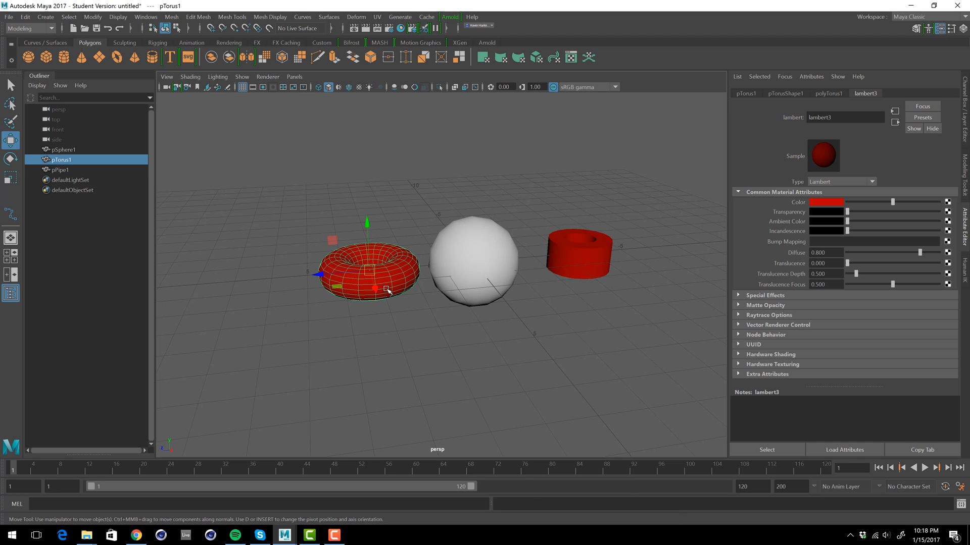
pyautogui.moveTo(871, 202); pyautogui.dragTo(908, 222)
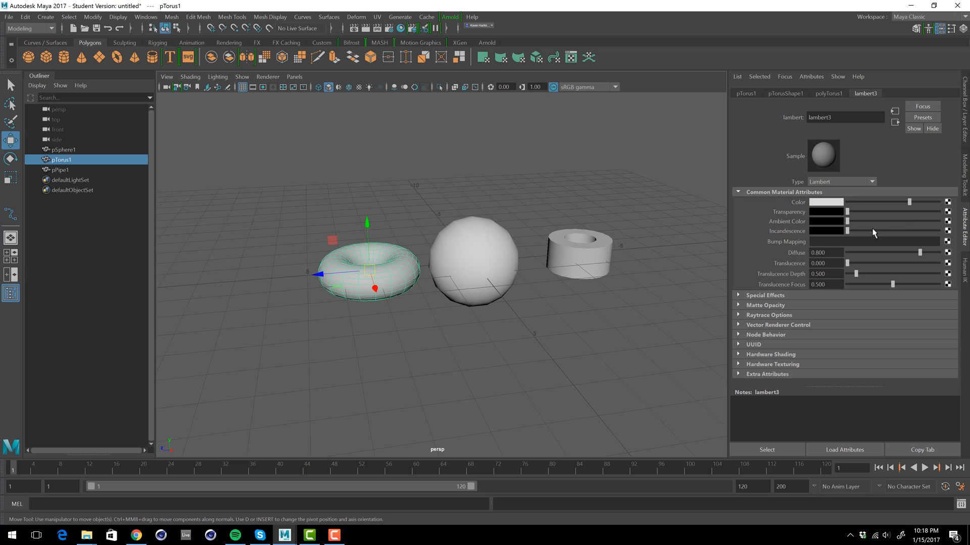
pyautogui.hotkey('ctrl', 'z')
pyautogui.click(635, 194)
# Select the sphere and examine its lambert2 attributes alongside the three shaded objects from several angles
pyautogui.keyDown('alt'); pyautogui.moveTo(666, 199); pyautogui.dragTo(561, 265); pyautogui.keyUp('alt')
pyautogui.click(482, 260)
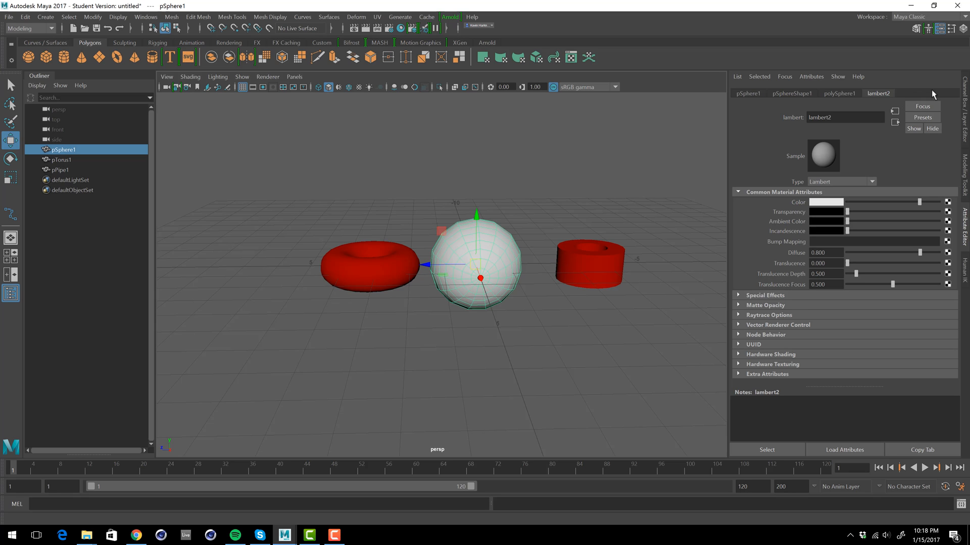
pyautogui.click(592, 173)
pyautogui.click(483, 243)
pyautogui.keyDown('alt'); pyautogui.moveTo(584, 211); pyautogui.dragTo(472, 224); pyautogui.keyUp('alt')
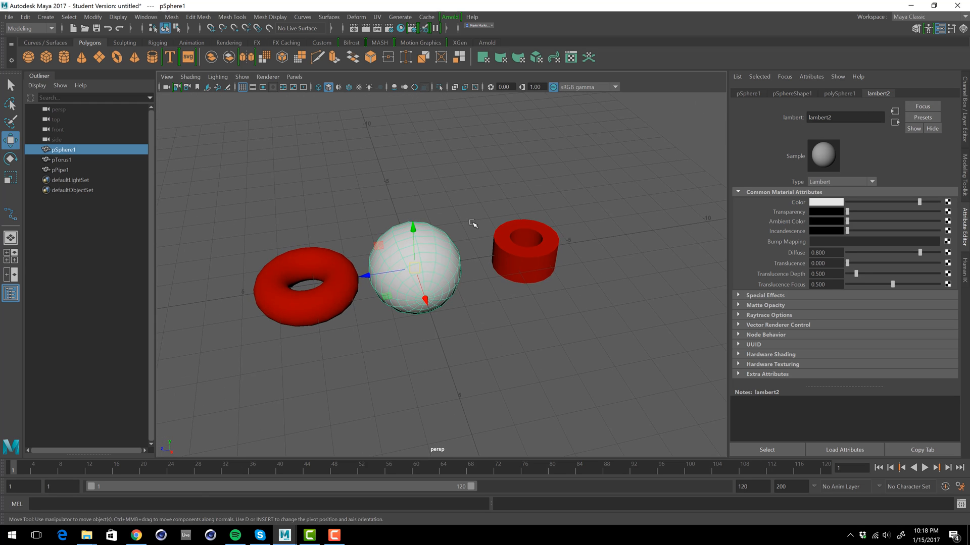
pyautogui.keyDown('alt'); pyautogui.moveTo(473, 224); pyautogui.dragTo(442, 243, button='right'); pyautogui.keyUp('alt')
pyautogui.keyDown('alt'); pyautogui.moveTo(441, 242); pyautogui.dragTo(601, 202); pyautogui.keyUp('alt')
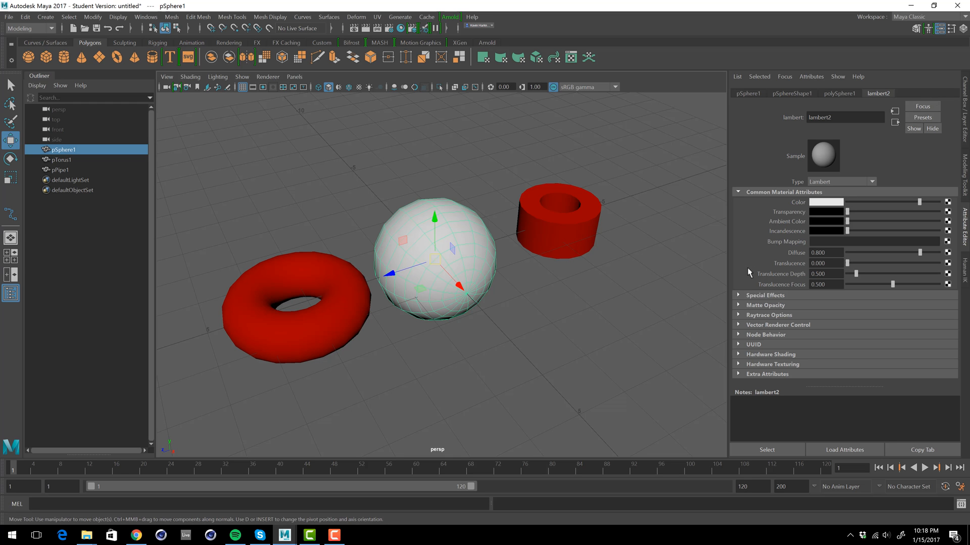
pyautogui.keyDown('alt'); pyautogui.moveTo(591, 264); pyautogui.dragTo(612, 262); pyautogui.keyUp('alt')
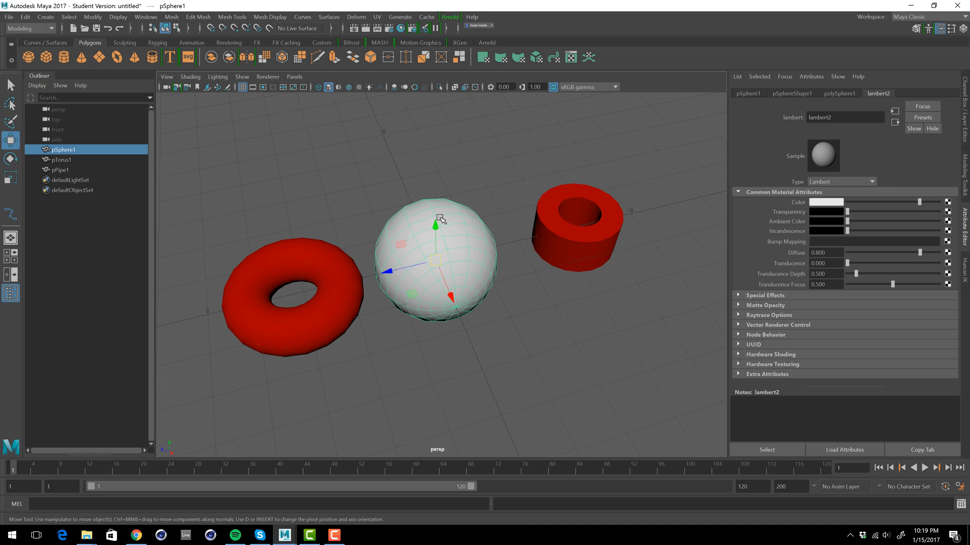
# View the sphere's channels in the Channel Box and return to its lambert2 attributes in the Attribute Editor
pyautogui.click(965, 114)
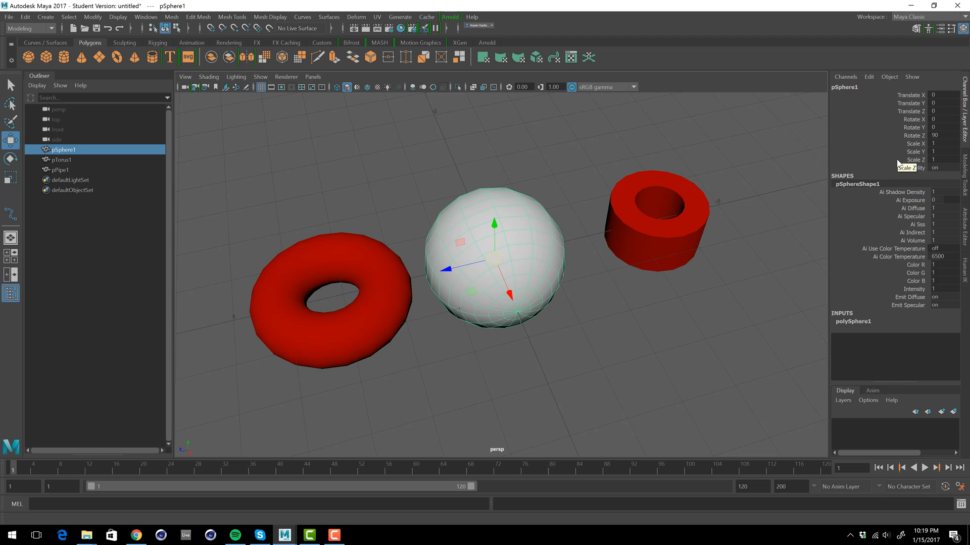
pyautogui.click(965, 227)
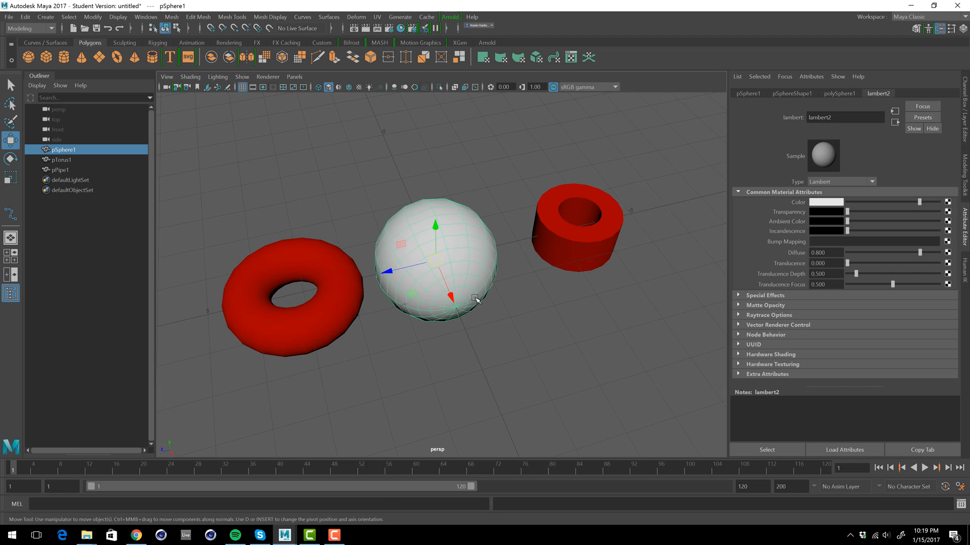
pyautogui.scroll(-2, 426, 306)
pyautogui.moveTo(434, 305)
pyautogui.keyDown('alt'); pyautogui.mouseDown()
pyautogui.moveTo(439, 289)
pyautogui.moveTo(437, 302)
pyautogui.mouseUp(); pyautogui.keyUp('alt')
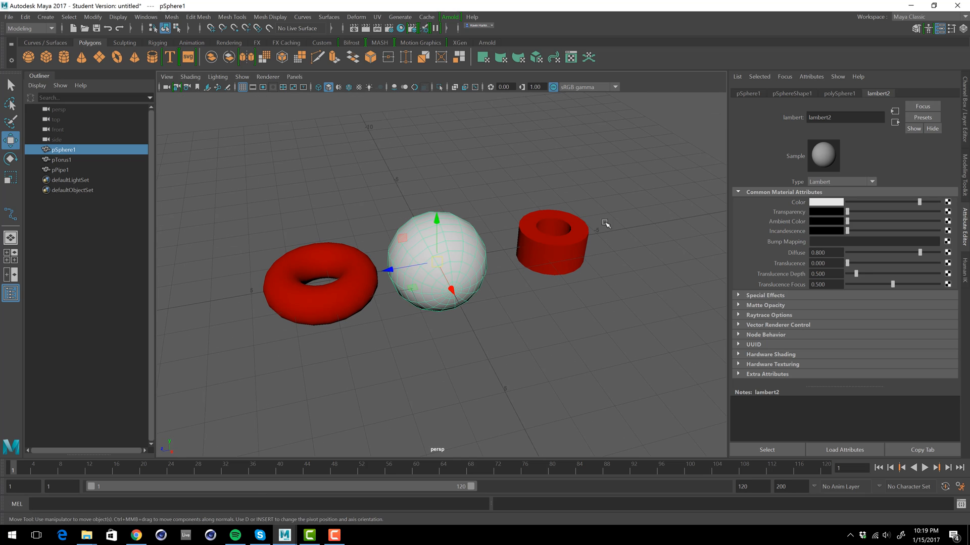